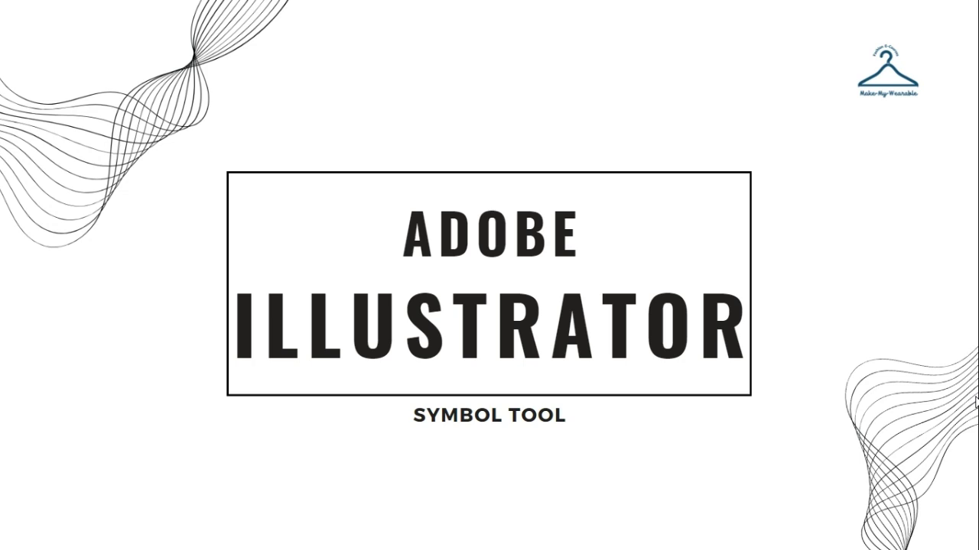
# Step: Advance past the title and Symbol Panel slides to the blank Untitled-1 artboard
pyautogui.press('Right')
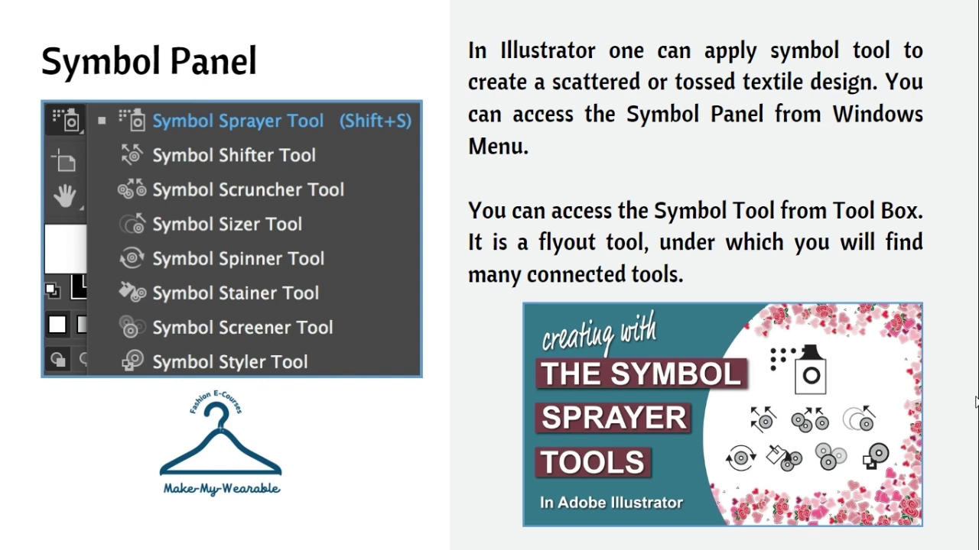
pyautogui.press('Right')
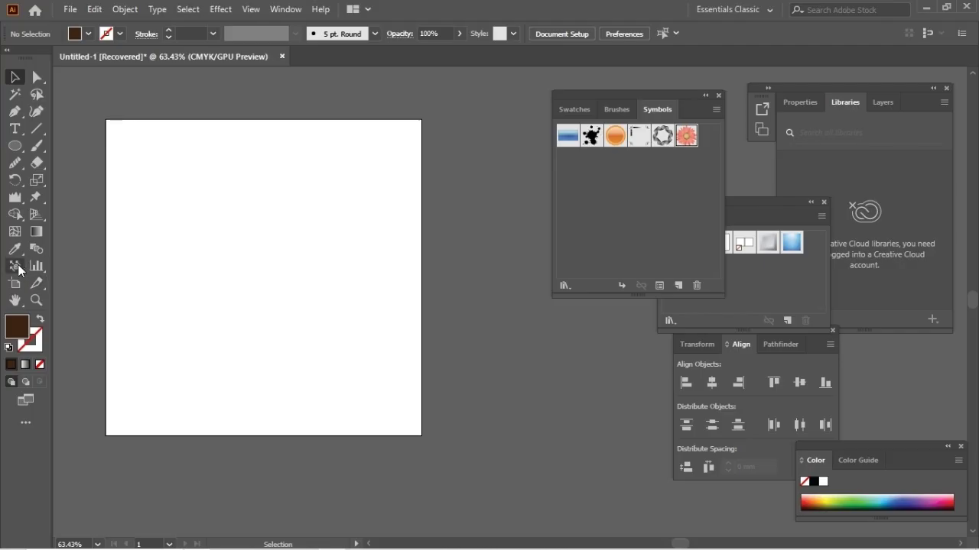
# Step: Spray a curving trail of pink flower symbols down the artboard with the Symbol Sprayer
pyautogui.click(15, 265)
pyautogui.click(61, 267)
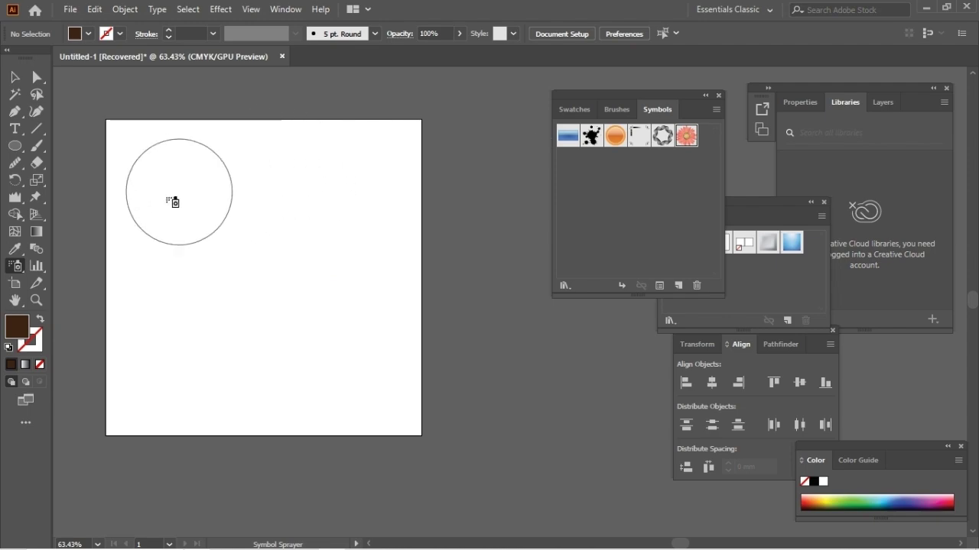
pyautogui.moveTo(172, 202)
pyautogui.mouseDown()
pyautogui.moveTo(230, 212)
pyautogui.moveTo(253, 248)
pyautogui.moveTo(267, 305)
pyautogui.mouseUp()
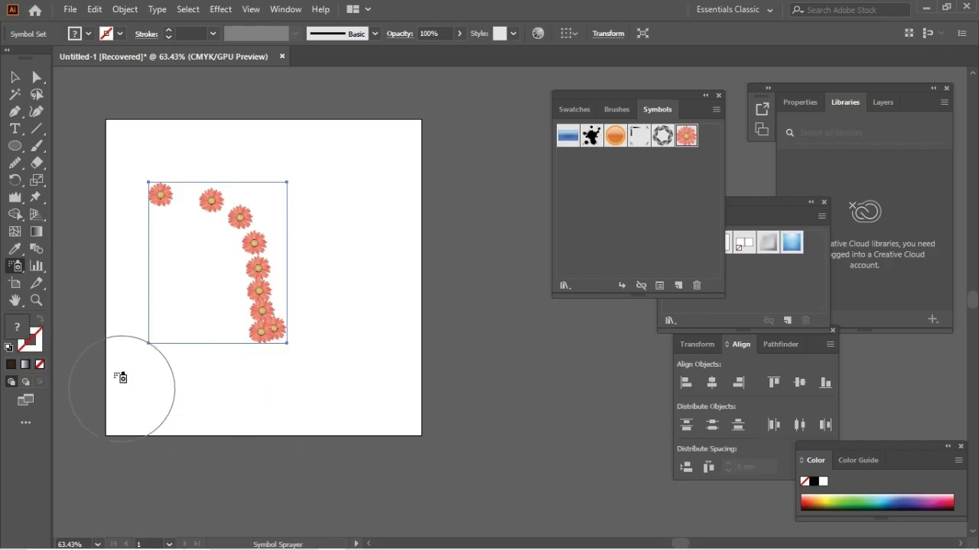
# Step: Push the top flowers left with the Symbol Shifter, then switch to the Symbol Scruncher
pyautogui.moveTo(18, 269); pyautogui.dragTo(70, 283)
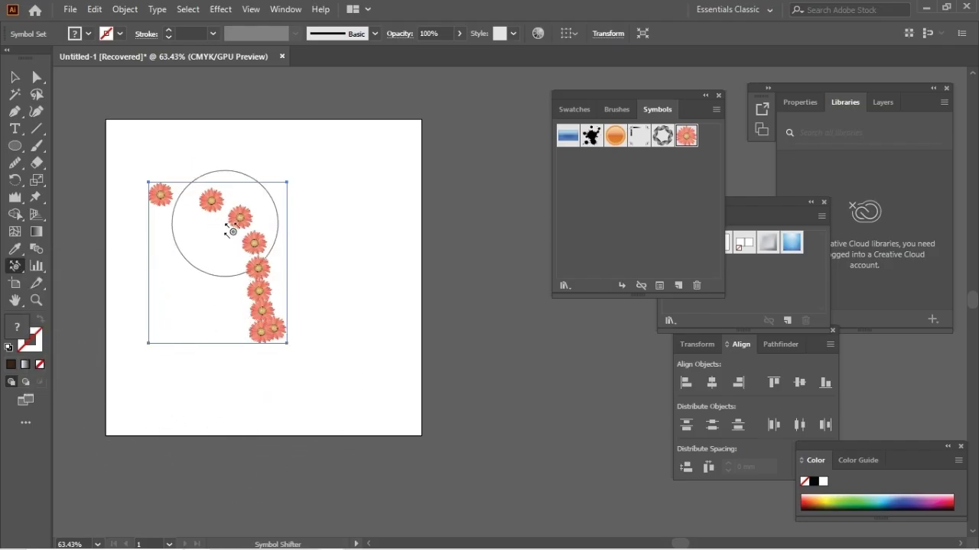
pyautogui.moveTo(234, 218); pyautogui.dragTo(189, 210)
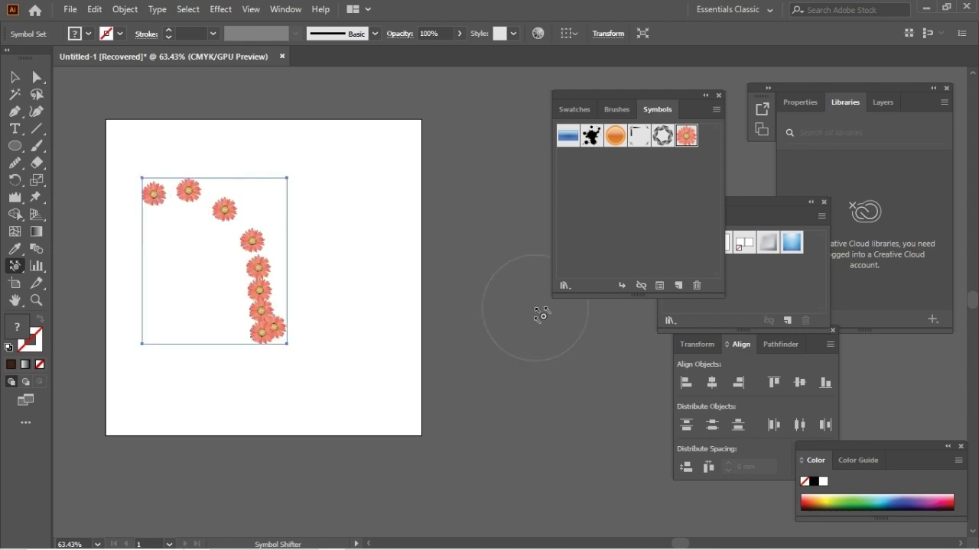
pyautogui.moveTo(14, 268); pyautogui.dragTo(101, 300)
pyautogui.moveTo(263, 323)
pyautogui.mouseDown()
pyautogui.moveTo(274, 274)
pyautogui.moveTo(308, 252)
pyautogui.moveTo(143, 218)
pyautogui.moveTo(116, 187)
pyautogui.mouseUp()
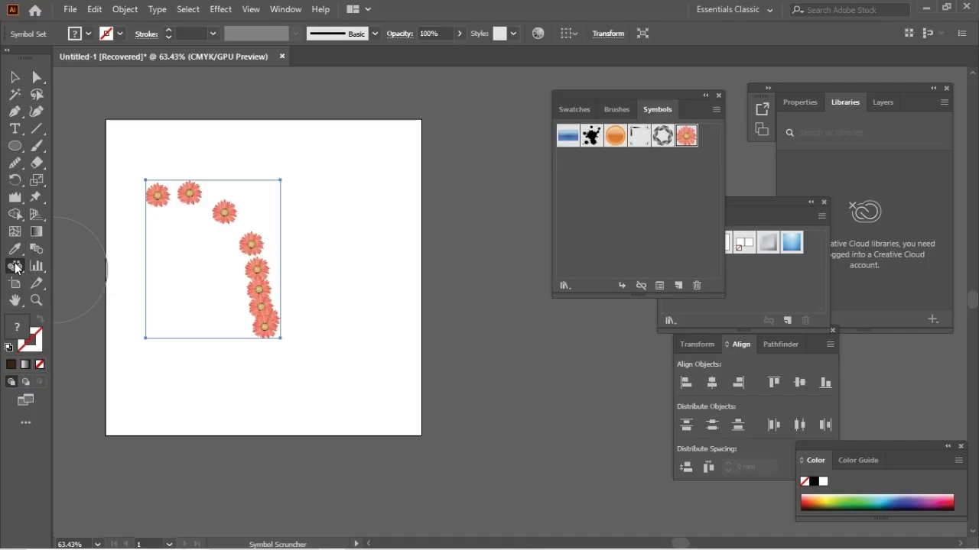
# Step: Enlarge the flowers in the lower column with the Symbol Sizer
pyautogui.click(23, 267)
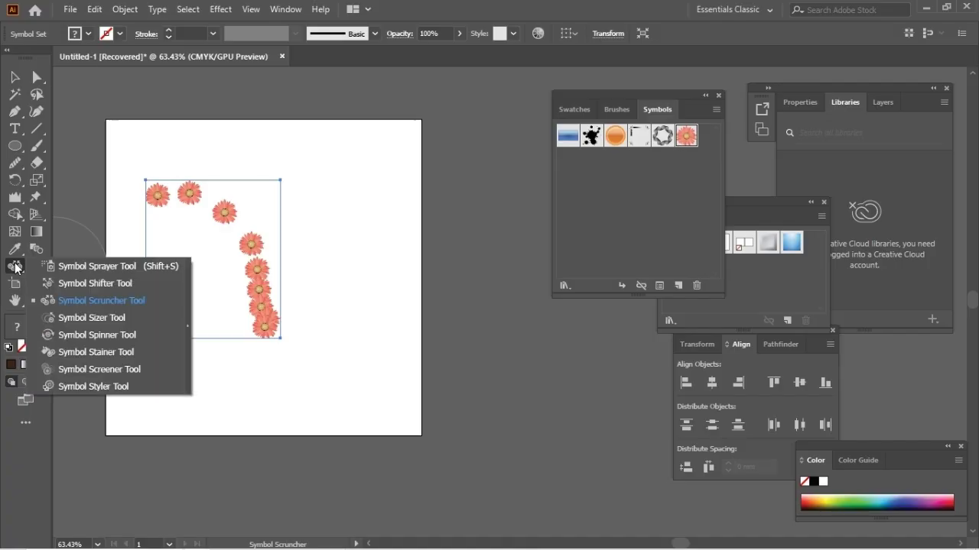
pyautogui.click(89, 321)
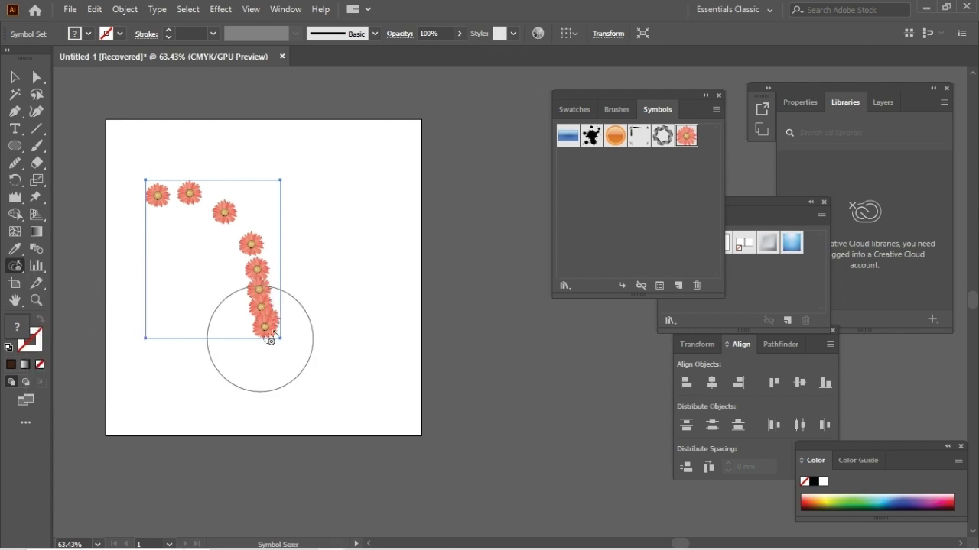
pyautogui.moveTo(263, 338); pyautogui.dragTo(252, 234)
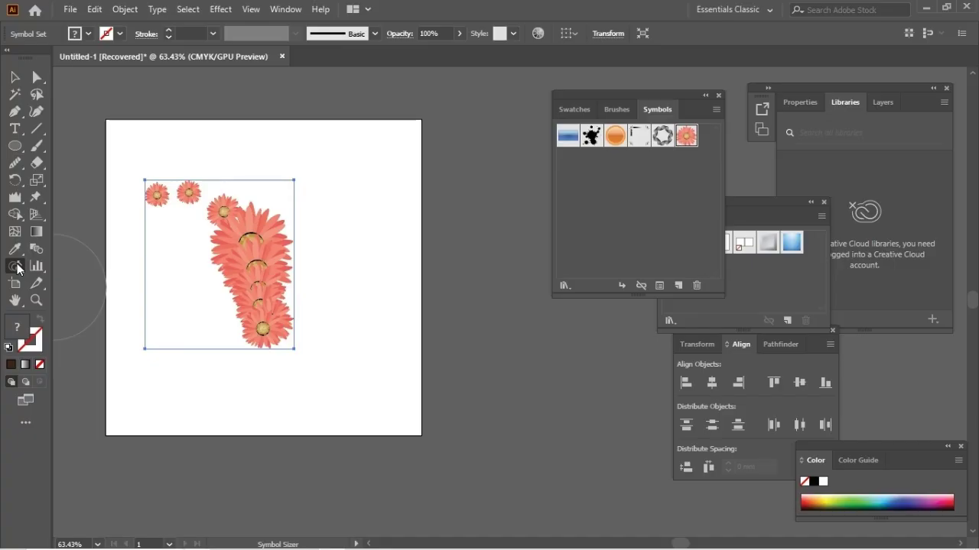
# Step: Rotate the flowers in the column with the Symbol Spinner
pyautogui.rightClick(15, 265)
pyautogui.click(68, 335)
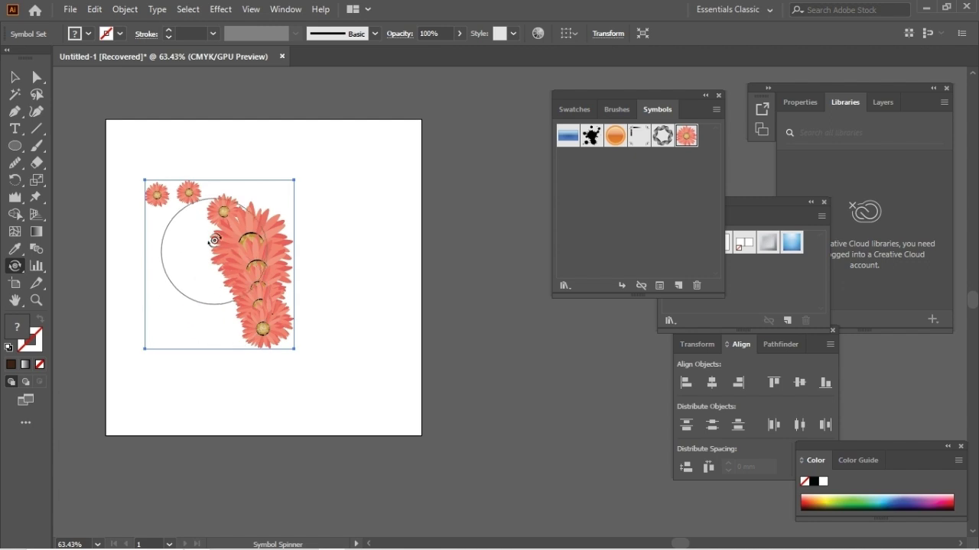
pyautogui.moveTo(207, 279)
pyautogui.mouseDown()
pyautogui.moveTo(229, 252)
pyautogui.moveTo(252, 306)
pyautogui.moveTo(262, 299)
pyautogui.moveTo(192, 191)
pyautogui.moveTo(157, 208)
pyautogui.mouseUp()
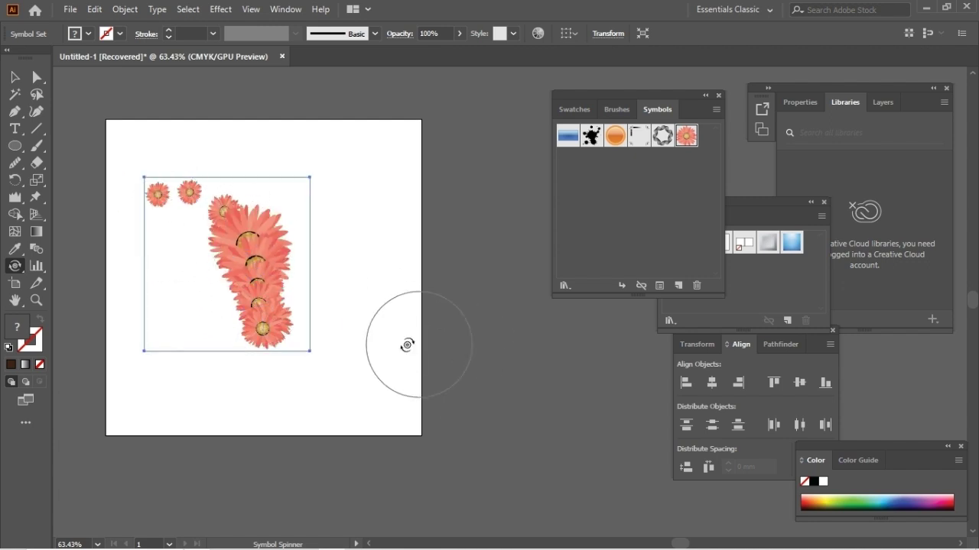
# Step: Tint the flower set brown with the Symbol Stainer
pyautogui.click(22, 272)
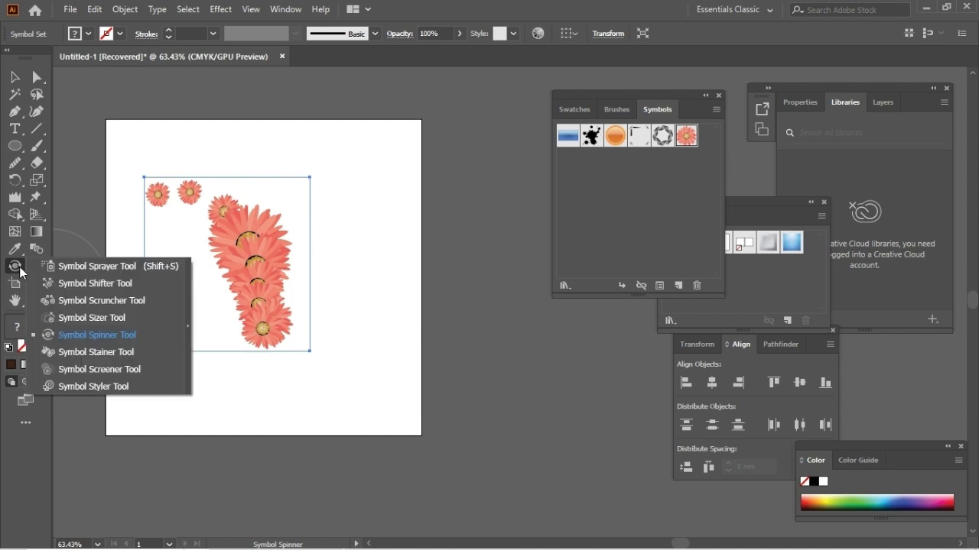
pyautogui.click(99, 351)
pyautogui.moveTo(243, 348)
pyautogui.mouseDown()
pyautogui.moveTo(245, 259)
pyautogui.moveTo(229, 232)
pyautogui.moveTo(178, 216)
pyautogui.mouseUp()
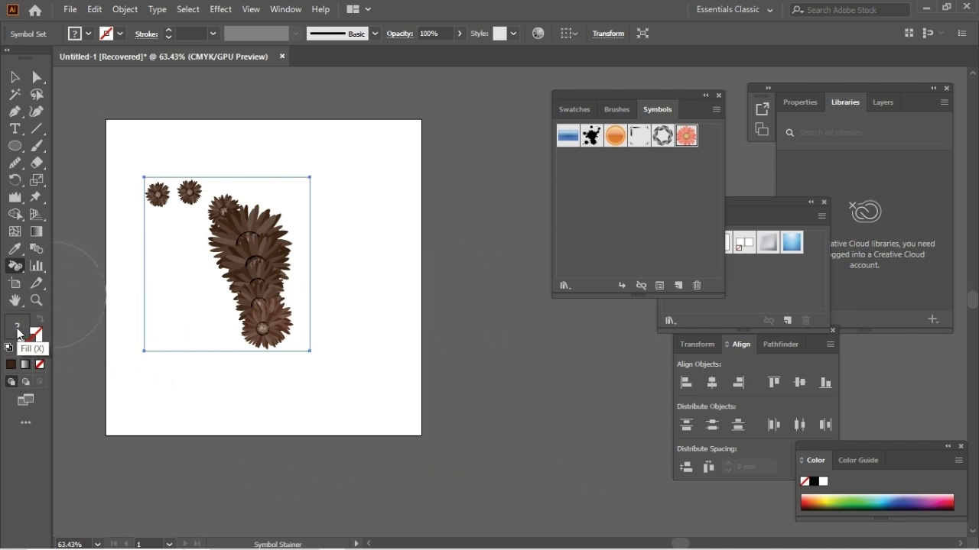
# Step: Set the fill to lime green and stain the flowers lime green
pyautogui.press('x')
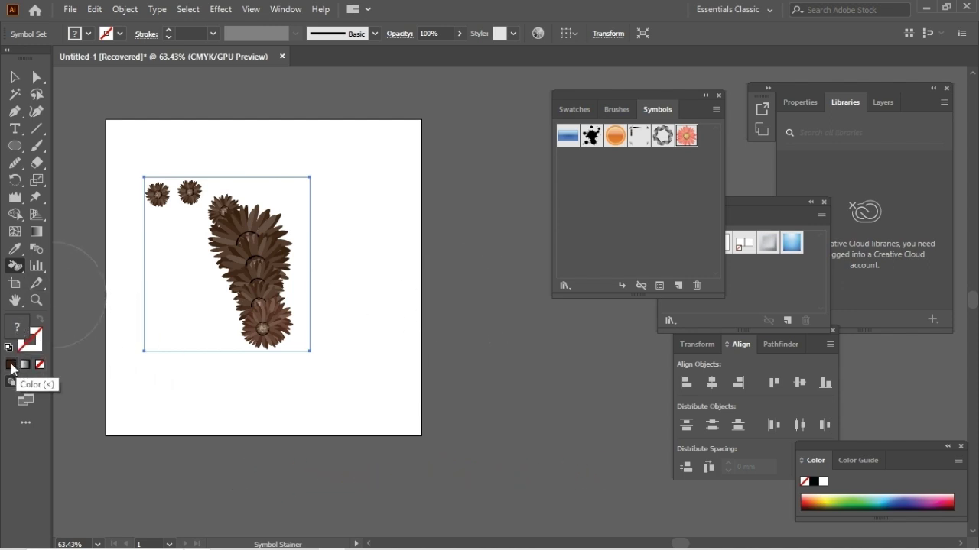
pyautogui.click(11, 366)
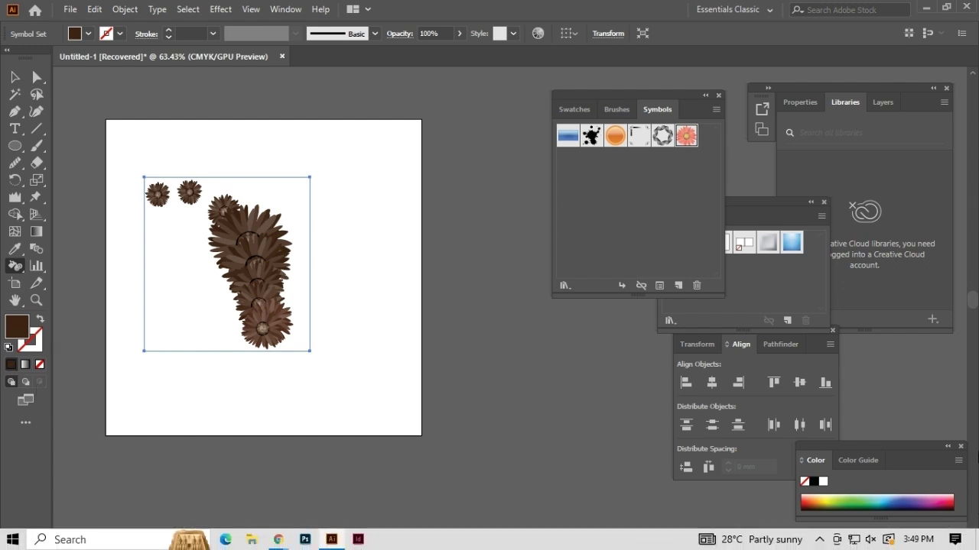
pyautogui.click(839, 501)
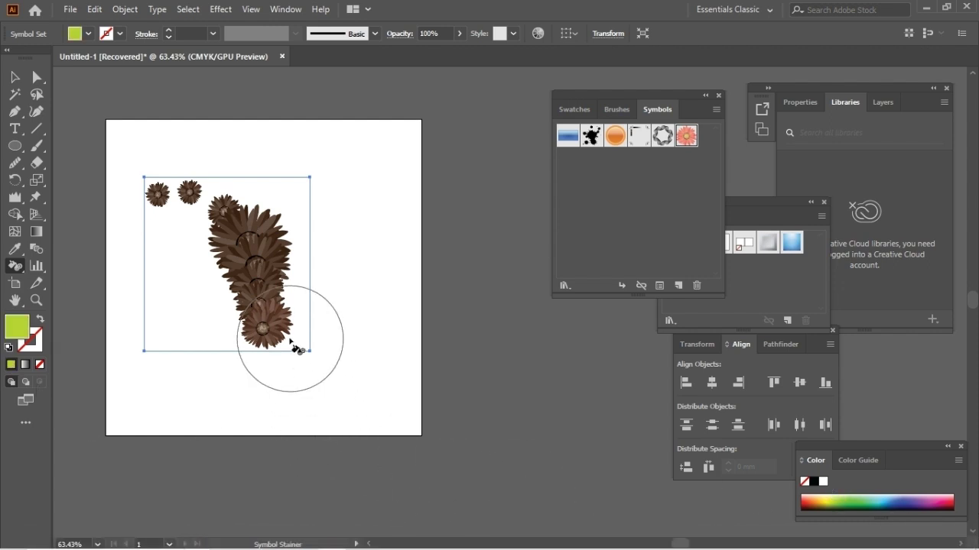
pyautogui.moveTo(278, 336)
pyautogui.mouseDown()
pyautogui.moveTo(248, 255)
pyautogui.moveTo(193, 221)
pyautogui.mouseUp()
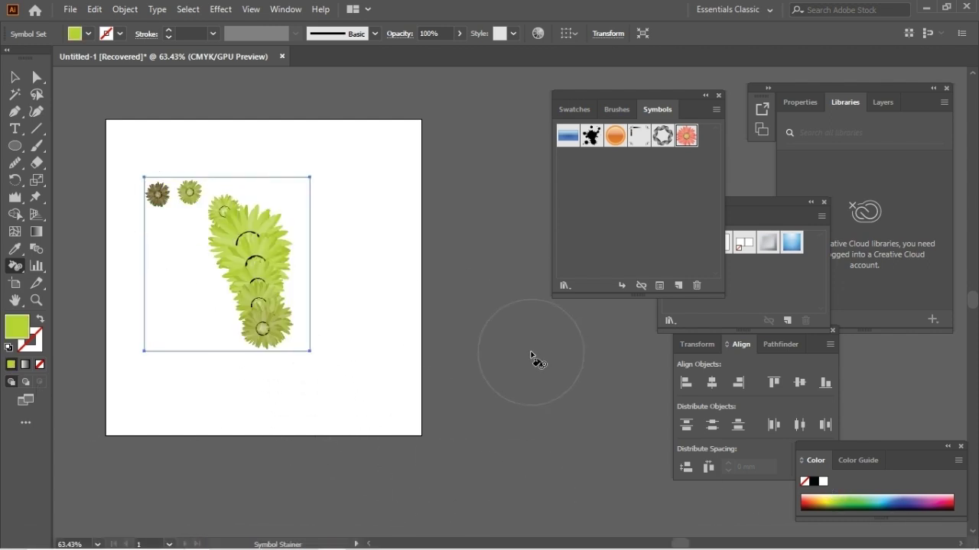
# Step: Fade the middle flowers to translucent with the Symbol Screener, then delete the flower set
pyautogui.click(15, 265)
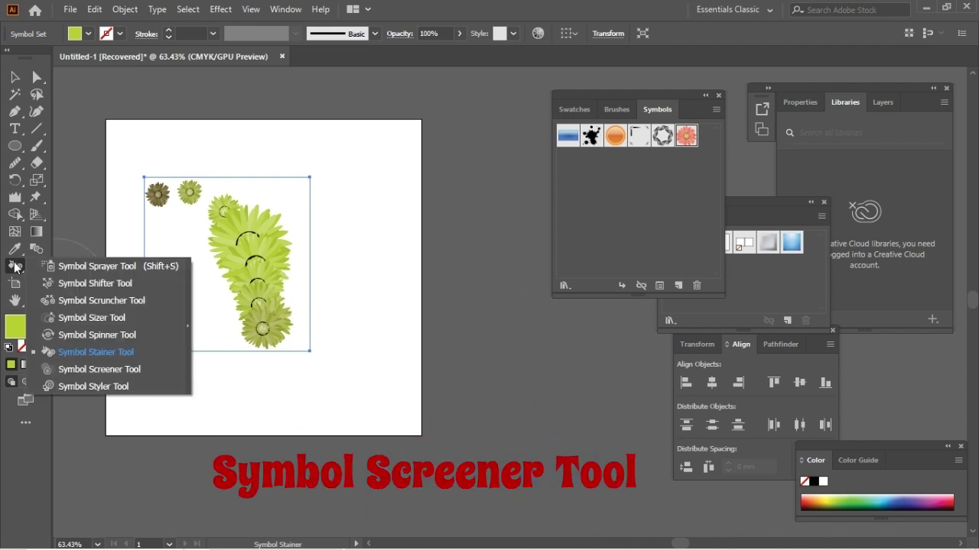
pyautogui.click(121, 369)
pyautogui.moveTo(170, 257)
pyautogui.mouseDown()
pyautogui.moveTo(195, 245)
pyautogui.moveTo(249, 248)
pyautogui.moveTo(259, 267)
pyautogui.mouseUp()
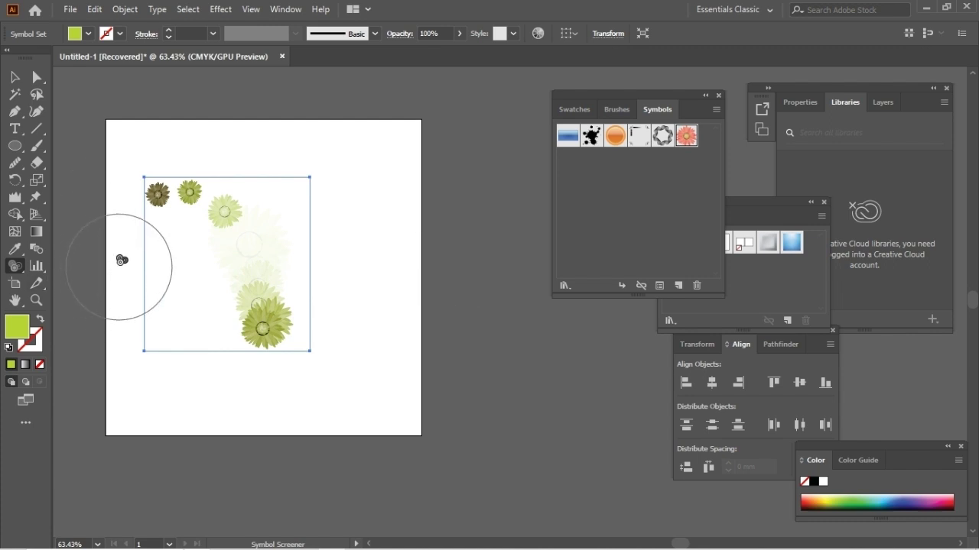
pyautogui.press('Delete')
pyautogui.moveTo(14, 266); pyautogui.dragTo(83, 266)
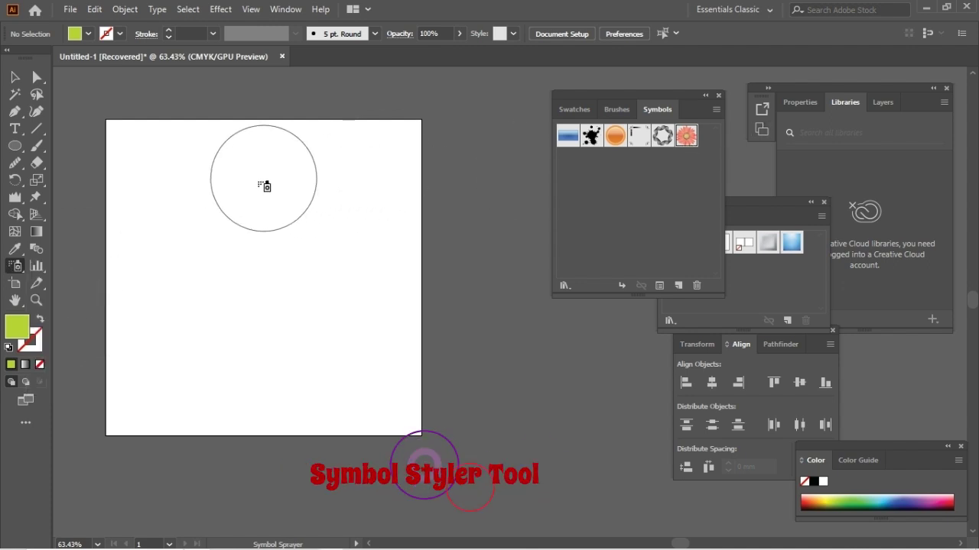
# Step: Spray a fresh flower set, apply the blue graphic style with the Symbol Styler, and deselect
pyautogui.moveTo(262, 179)
pyautogui.mouseDown()
pyautogui.moveTo(280, 209)
pyautogui.moveTo(302, 336)
pyautogui.mouseUp()
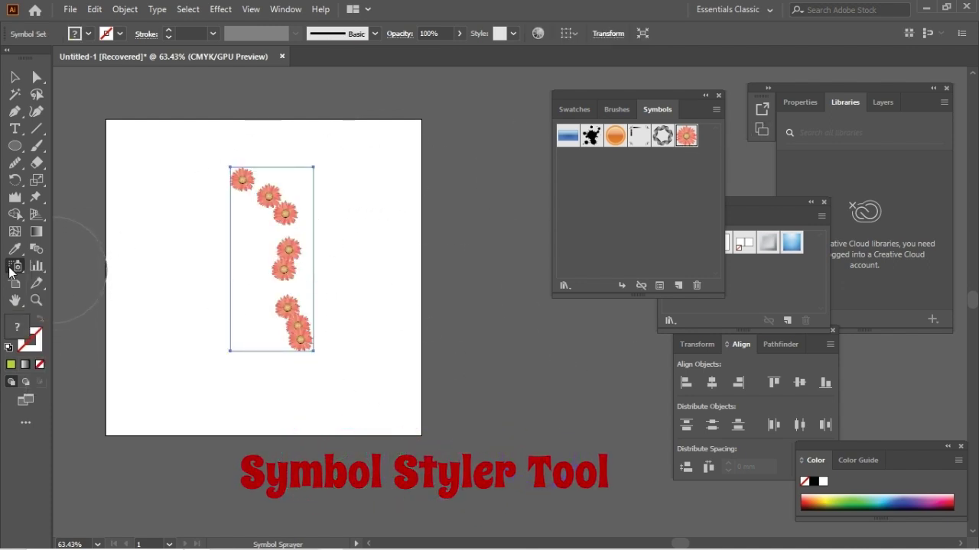
pyautogui.moveTo(11, 272); pyautogui.dragTo(104, 389)
pyautogui.click(773, 213)
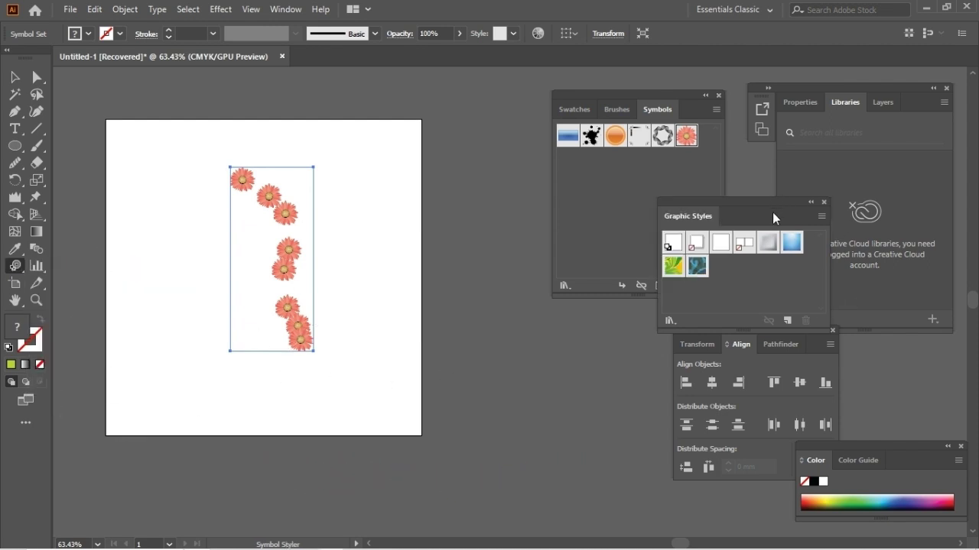
pyautogui.click(700, 272)
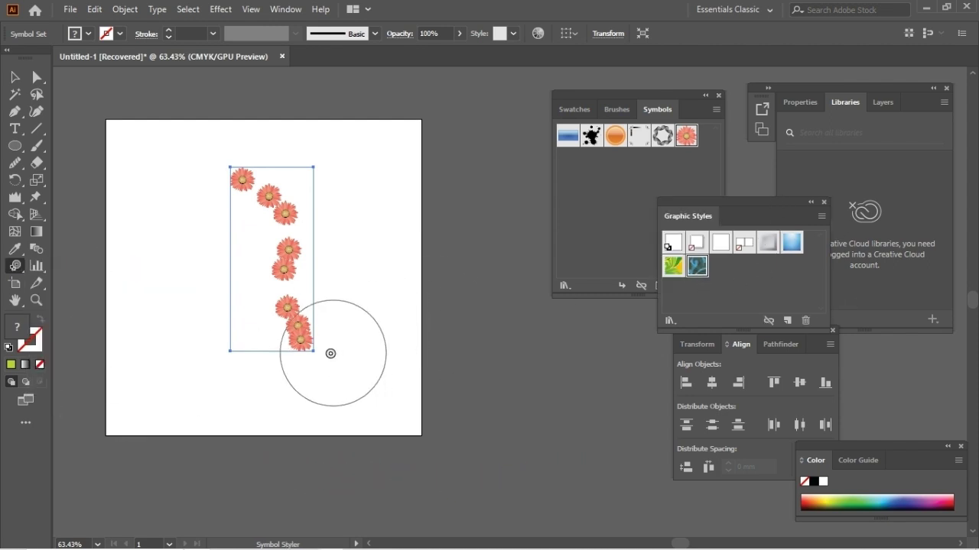
pyautogui.moveTo(328, 352); pyautogui.dragTo(270, 202)
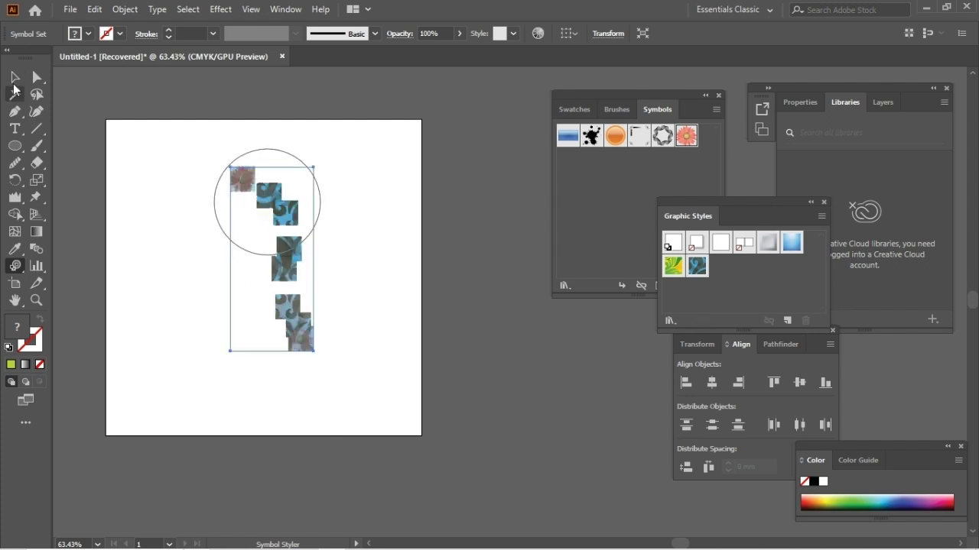
pyautogui.click(15, 78)
pyautogui.click(375, 412)
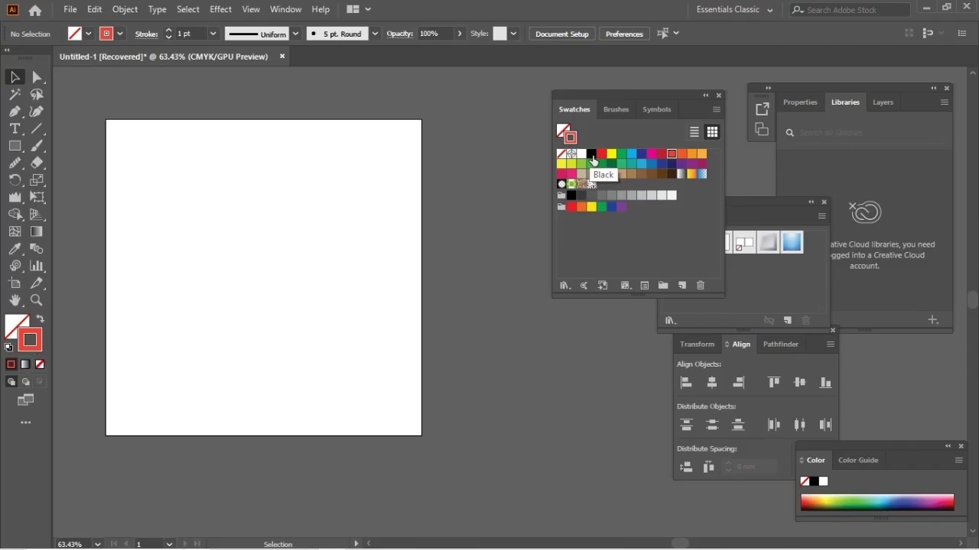
# Step: Paint a small looping black scribble near the top-left with the Paintbrush
pyautogui.click(593, 161)
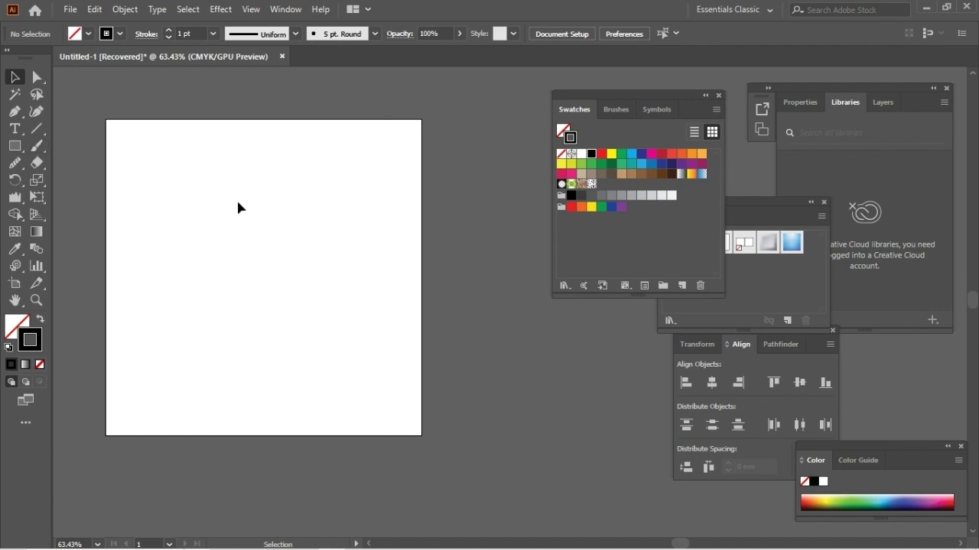
pyautogui.click(44, 146)
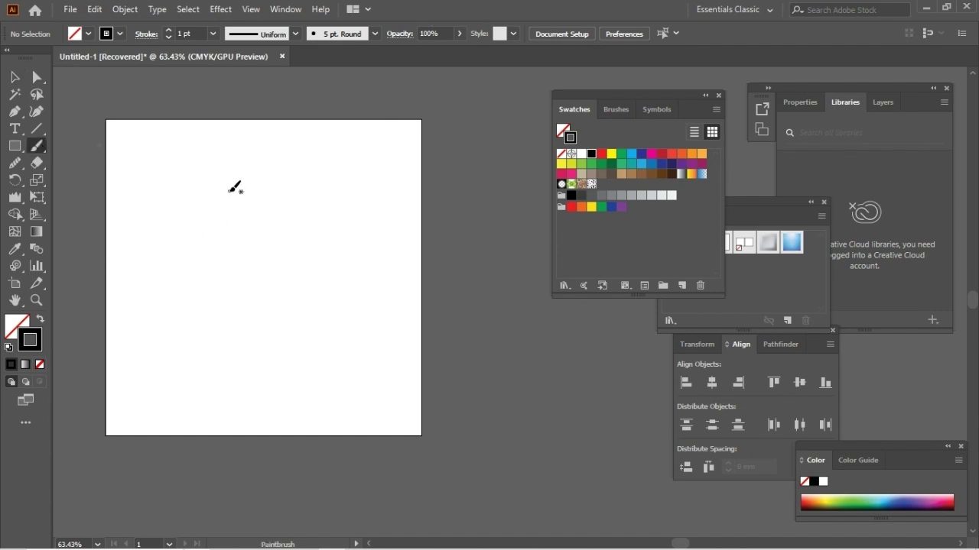
pyautogui.moveTo(226, 222)
pyautogui.mouseDown()
pyautogui.moveTo(222, 235)
pyautogui.moveTo(245, 247)
pyautogui.moveTo(253, 220)
pyautogui.moveTo(246, 208)
pyautogui.moveTo(228, 223)
pyautogui.moveTo(239, 231)
pyautogui.moveTo(222, 224)
pyautogui.moveTo(256, 205)
pyautogui.moveTo(260, 233)
pyautogui.moveTo(216, 247)
pyautogui.moveTo(229, 225)
pyautogui.moveTo(251, 234)
pyautogui.mouseUp()
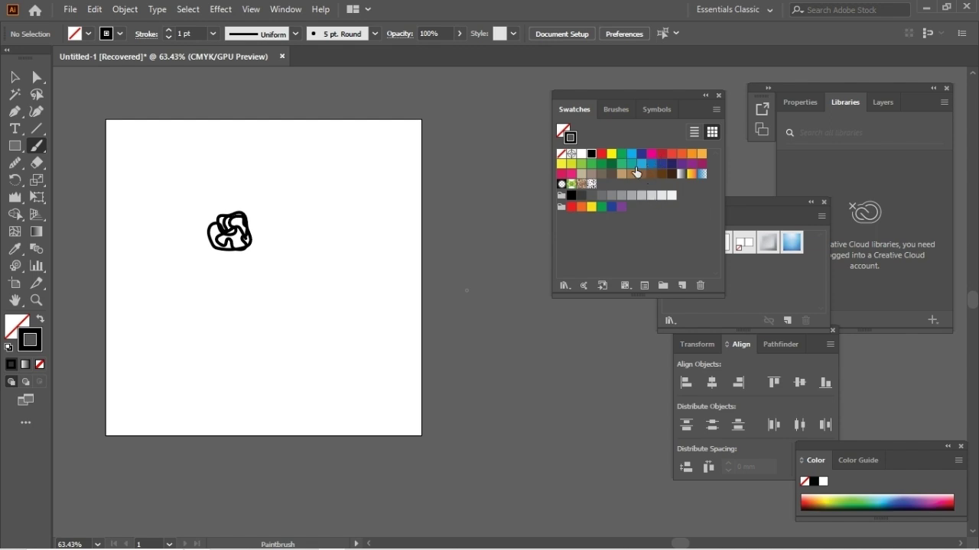
# Step: Paint translucent yellow, orange, red and magenta strokes over the scribble at about a third opacity
pyautogui.click(612, 153)
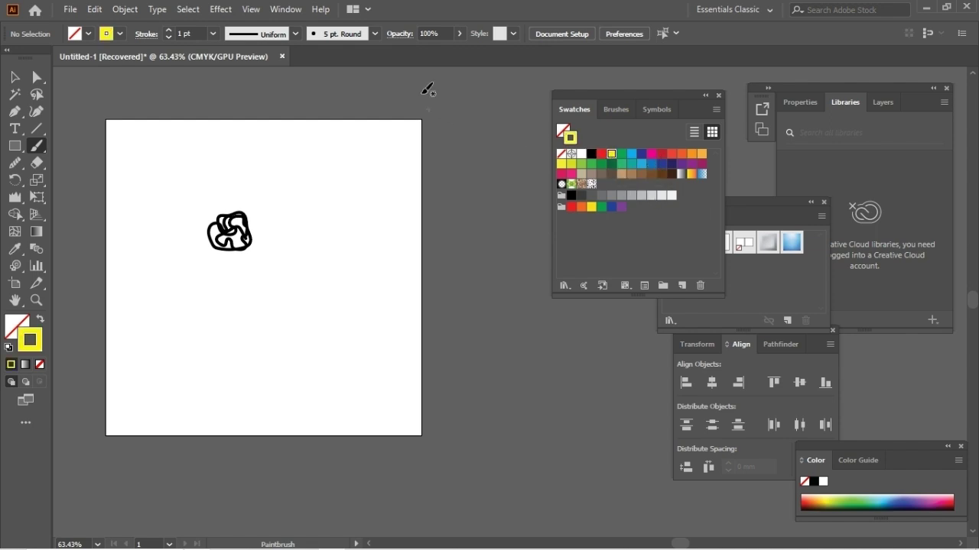
pyautogui.click(460, 33)
pyautogui.moveTo(456, 51); pyautogui.dragTo(425, 50)
pyautogui.moveTo(226, 233)
pyautogui.mouseDown()
pyautogui.moveTo(237, 230)
pyautogui.moveTo(233, 218)
pyautogui.moveTo(226, 245)
pyautogui.moveTo(244, 218)
pyautogui.moveTo(217, 229)
pyautogui.moveTo(241, 212)
pyautogui.moveTo(252, 234)
pyautogui.moveTo(233, 248)
pyautogui.moveTo(216, 236)
pyautogui.moveTo(242, 216)
pyautogui.moveTo(253, 237)
pyautogui.moveTo(215, 246)
pyautogui.moveTo(218, 229)
pyautogui.moveTo(247, 239)
pyautogui.mouseUp()
pyautogui.click(692, 154)
pyautogui.click(672, 153)
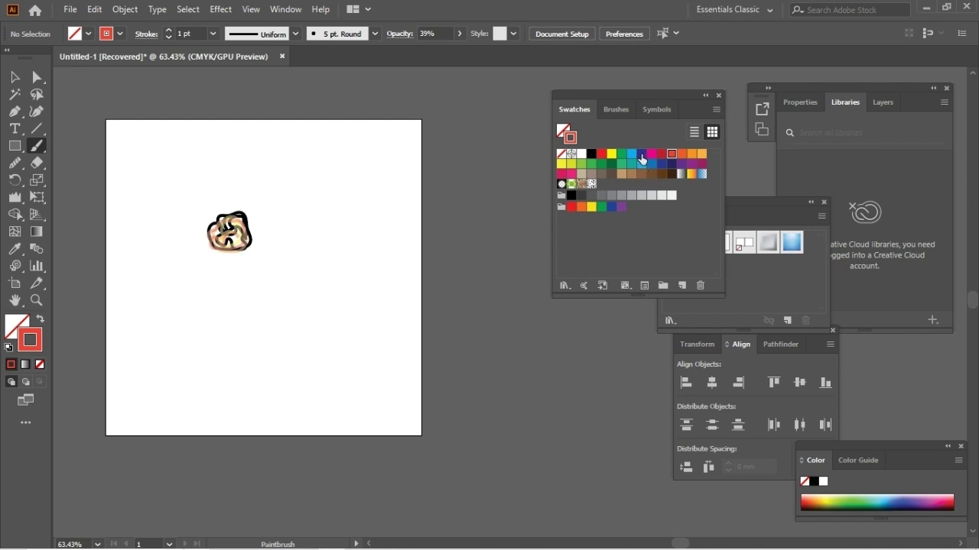
pyautogui.click(701, 164)
pyautogui.moveTo(215, 242)
pyautogui.mouseDown()
pyautogui.moveTo(225, 203)
pyautogui.moveTo(260, 217)
pyautogui.moveTo(247, 248)
pyautogui.moveTo(217, 249)
pyautogui.moveTo(210, 231)
pyautogui.mouseUp()
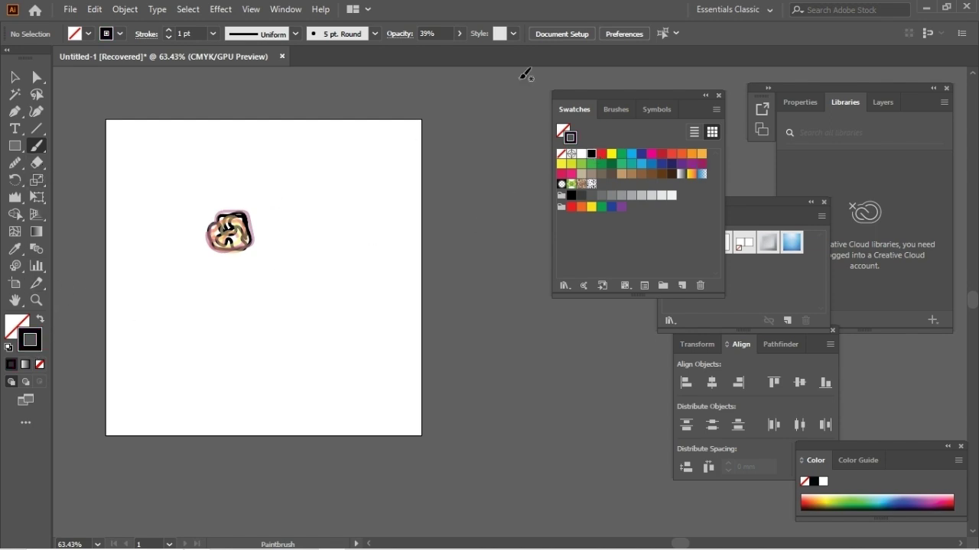
# Step: Reset opacity to 100%, thin the stroke to 0.5 pt, and add thin black lines
pyautogui.click(460, 35)
pyautogui.moveTo(424, 55); pyautogui.dragTo(475, 54)
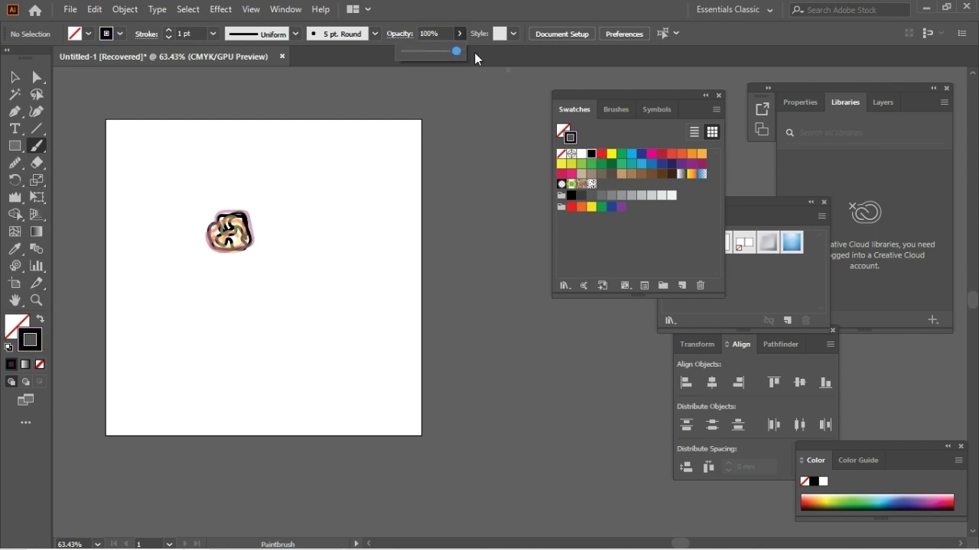
pyautogui.click(169, 37)
pyautogui.click(169, 38)
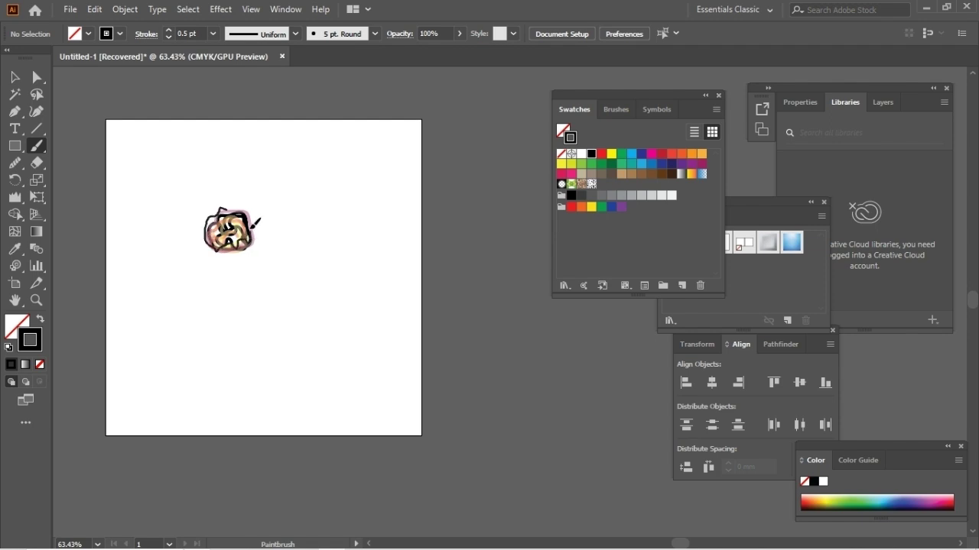
pyautogui.moveTo(217, 222)
pyautogui.mouseDown()
pyautogui.moveTo(231, 243)
pyautogui.moveTo(192, 188)
pyautogui.mouseUp()
# Step: Group all the scribble strokes into one object and deselect it
pyautogui.click(14, 77)
pyautogui.rightClick(230, 238)
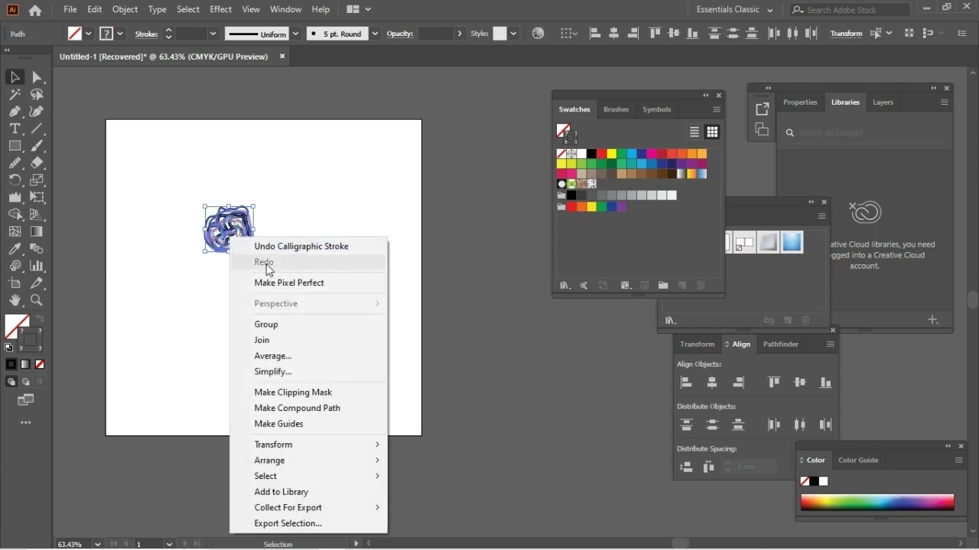
pyautogui.click(279, 333)
pyautogui.click(314, 294)
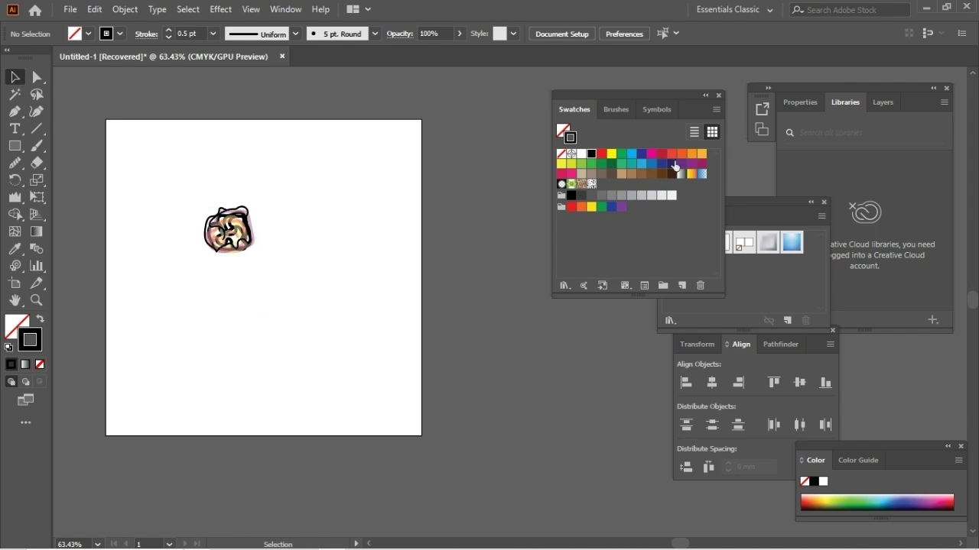
pyautogui.click(662, 113)
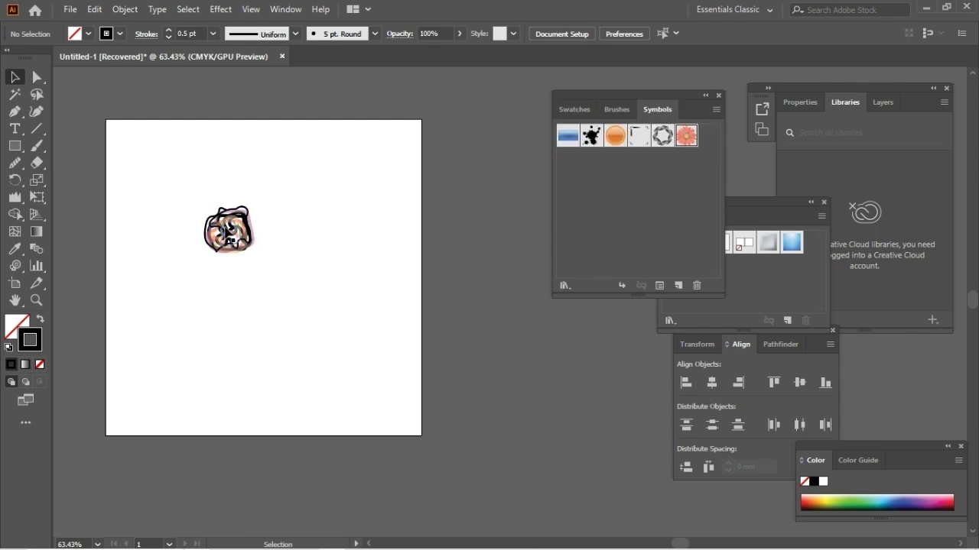
# Step: Save the grouped scribble as a symbol named 'my-symbol' and delete the artboard instance
pyautogui.moveTo(249, 236)
pyautogui.mouseDown()
pyautogui.moveTo(310, 249)
pyautogui.moveTo(622, 187)
pyautogui.mouseUp()
pyautogui.moveTo(704, 136); pyautogui.dragTo(704, 136)
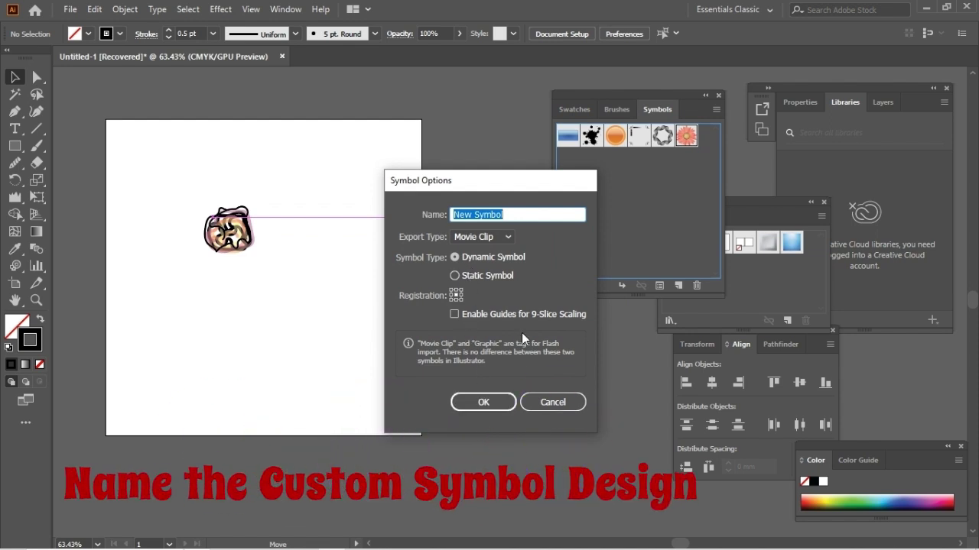
pyautogui.write('my-symbol')
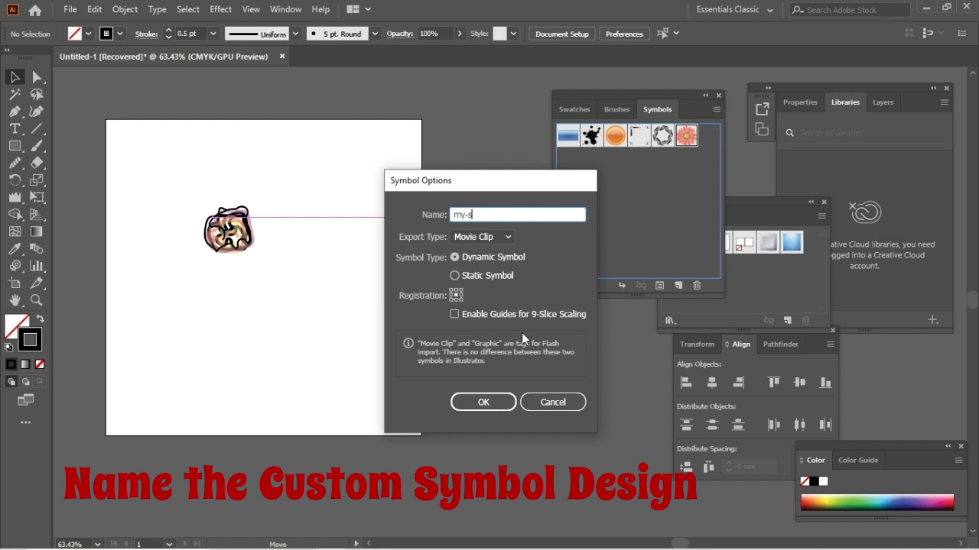
pyautogui.click(497, 403)
pyautogui.press('Delete')
pyautogui.click(16, 267)
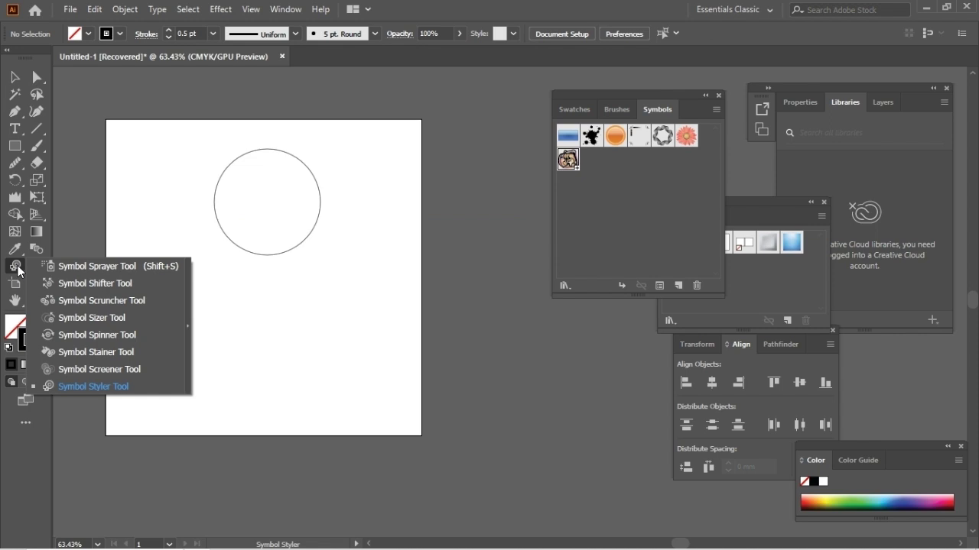
# Step: Spray a diagonal trail of my-symbol with a smaller Symbol Sprayer brush
pyautogui.click(83, 265)
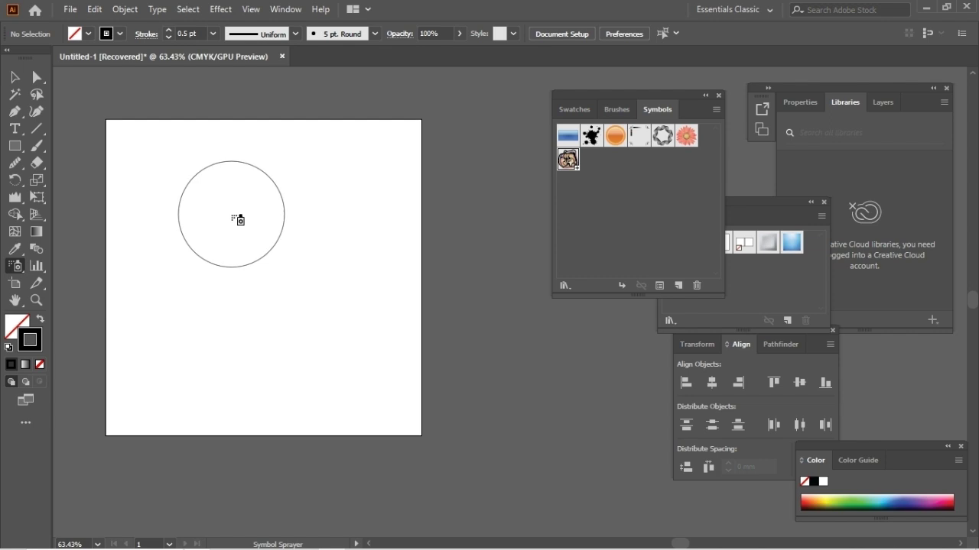
pyautogui.press('[')
pyautogui.press('[')
pyautogui.moveTo(178, 185)
pyautogui.mouseDown()
pyautogui.moveTo(215, 203)
pyautogui.moveTo(241, 287)
pyautogui.moveTo(267, 325)
pyautogui.mouseUp()
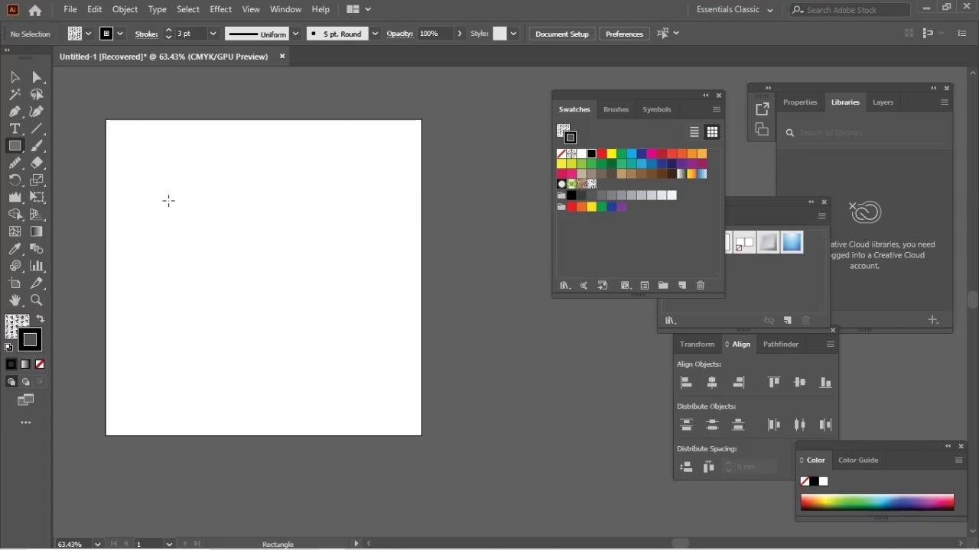
# Step: Draw a rectangle filled with the floral pattern and select it
pyautogui.moveTo(166, 198); pyautogui.dragTo(353, 366)
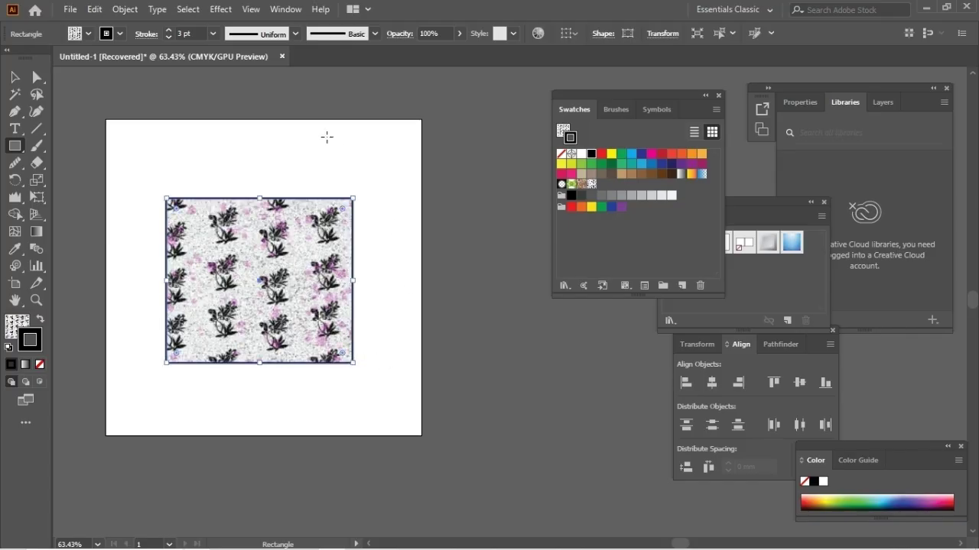
pyautogui.press('v')
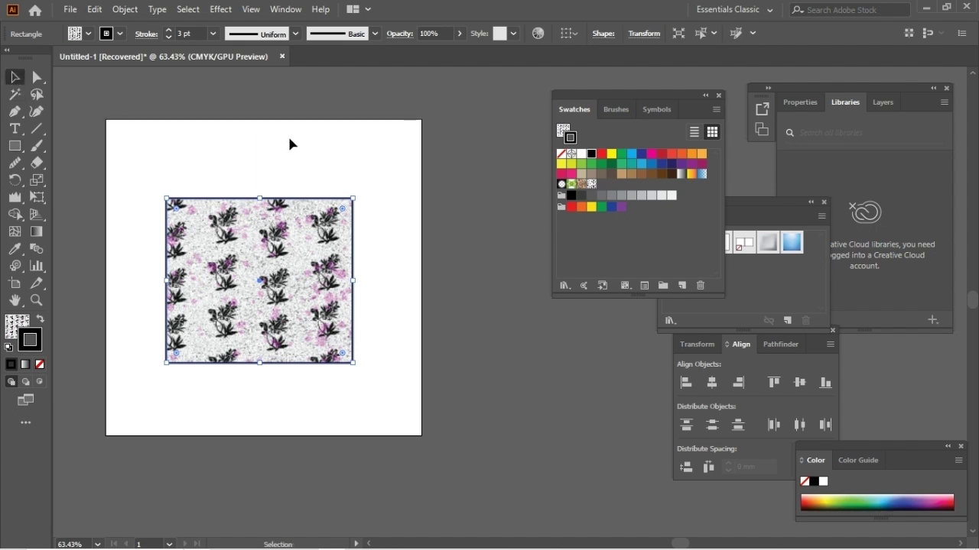
pyautogui.click(289, 137)
pyautogui.click(271, 284)
# Step: Puppet-warp the pattern rectangle into a wavy shape by dragging a pin, then deselect
pyautogui.moveTo(36, 196); pyautogui.dragTo(70, 216)
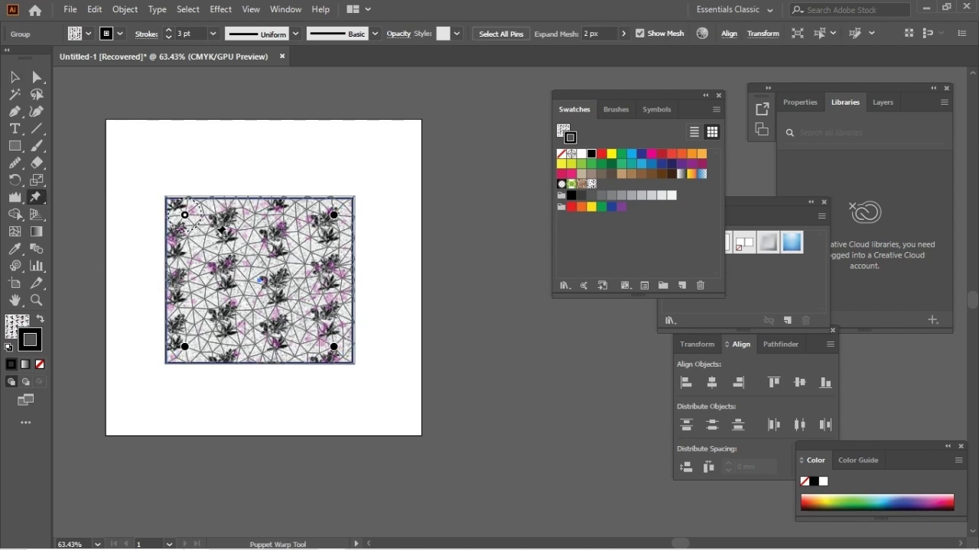
pyautogui.moveTo(221, 234); pyautogui.dragTo(282, 341)
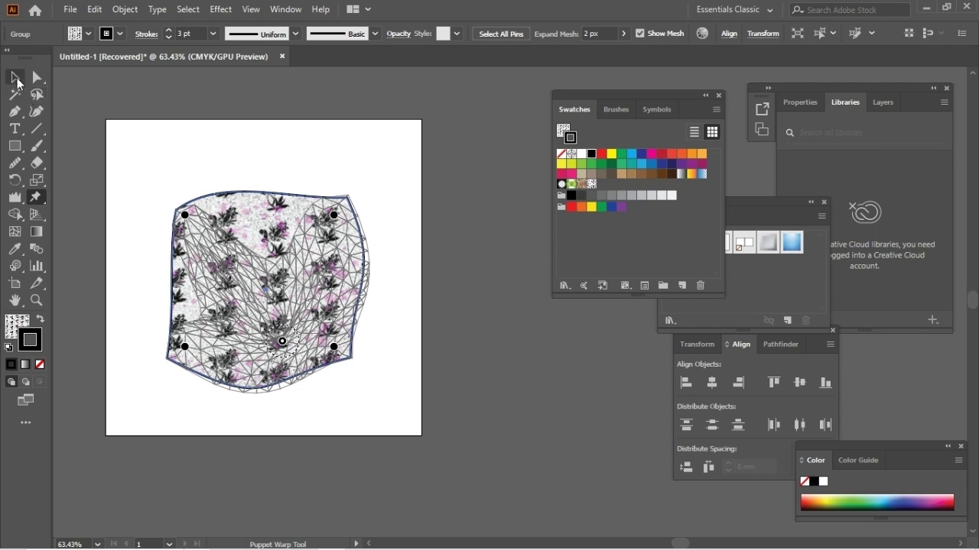
pyautogui.click(17, 78)
pyautogui.click(274, 162)
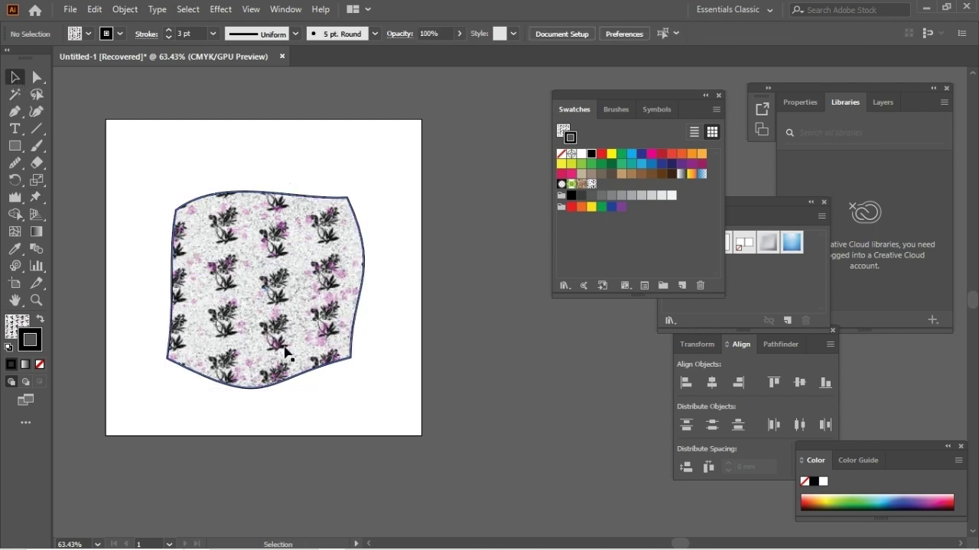
pyautogui.click(70, 9)
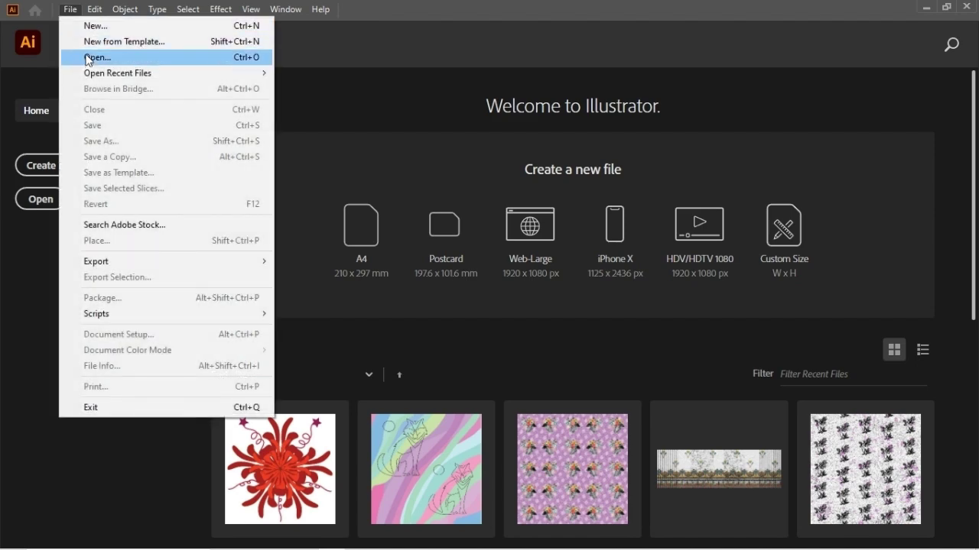
# Step: Open the dress sketch image g.png and centre it in the view
pyautogui.click(91, 59)
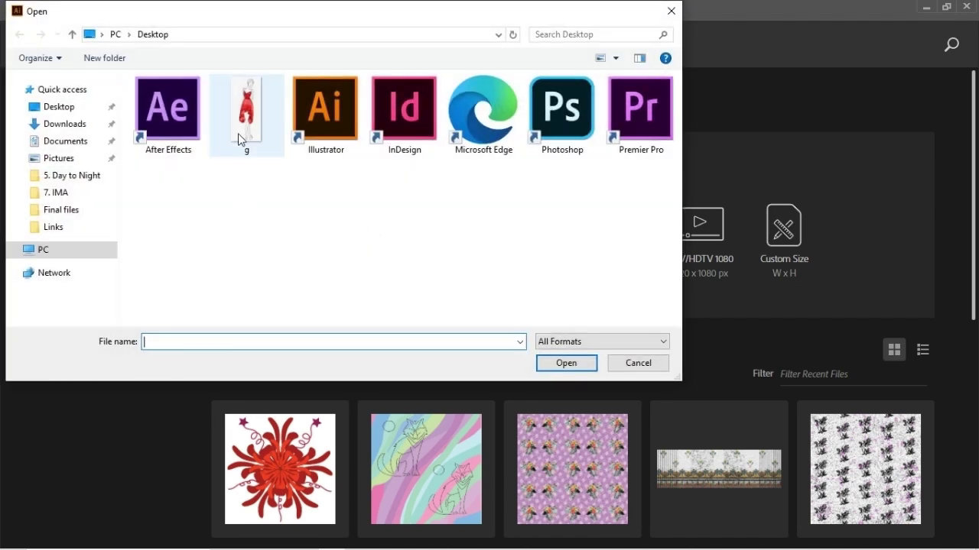
pyautogui.click(258, 139)
pyautogui.click(565, 363)
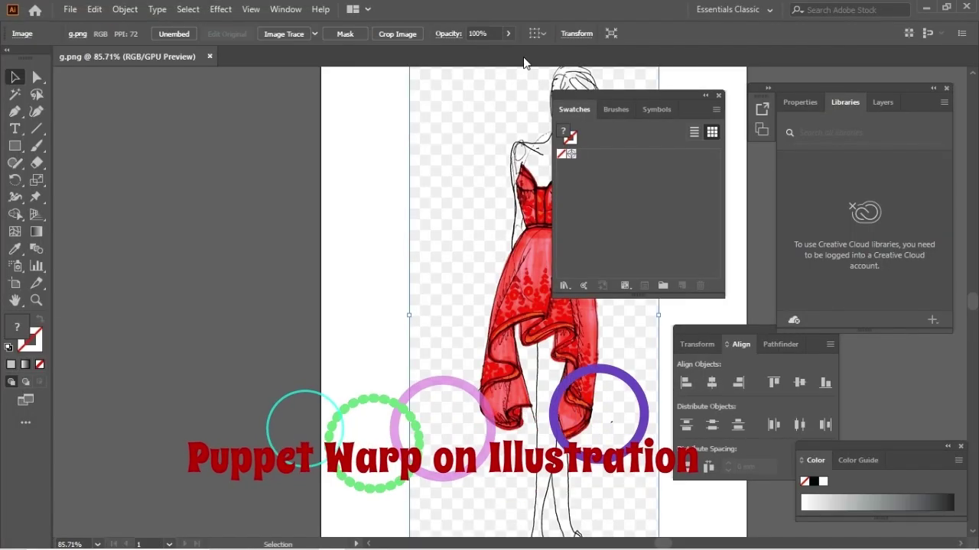
pyautogui.moveTo(520, 313); pyautogui.dragTo(291, 307)
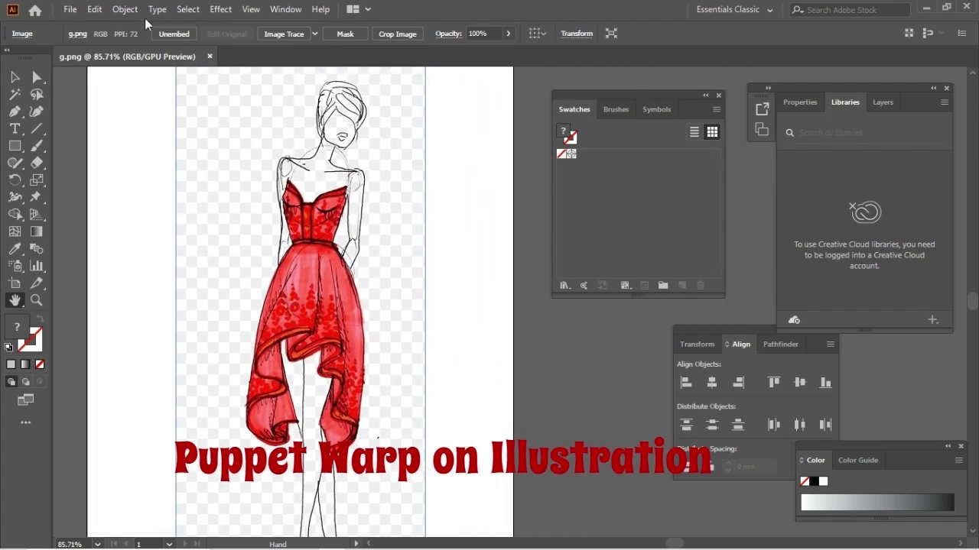
# Step: Image Trace the dress sketch with Make and Expand into black vector paths
pyautogui.click(125, 9)
pyautogui.moveTo(299, 419)
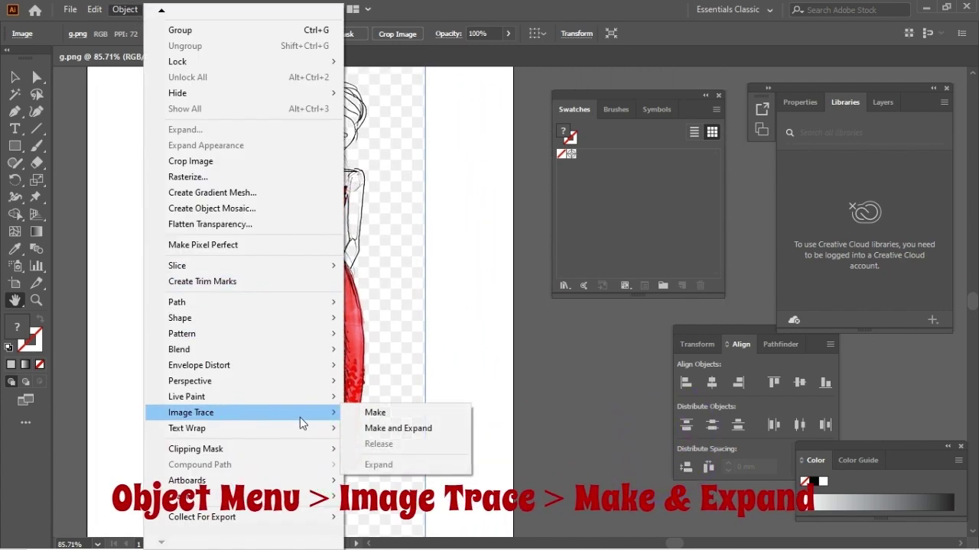
pyautogui.click(399, 429)
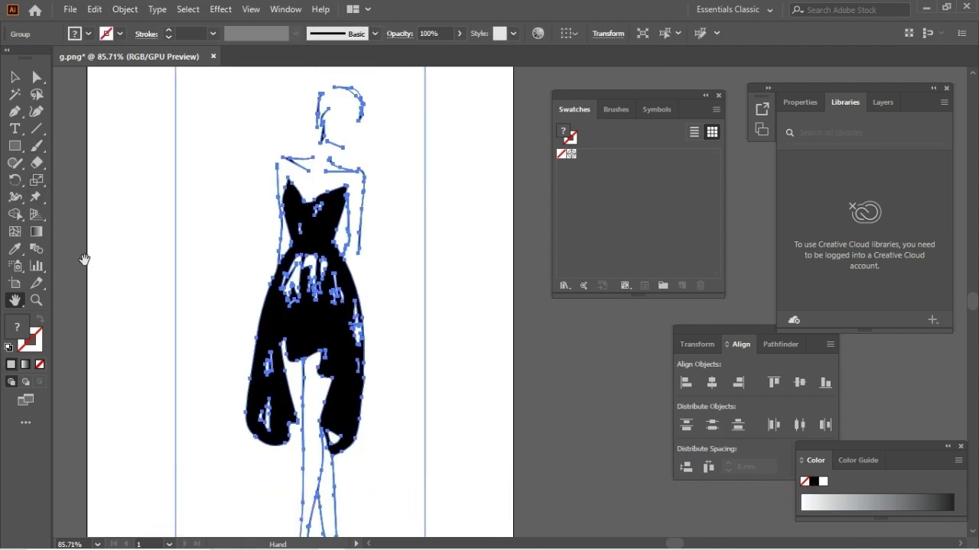
# Step: With Puppet Warp, pin the skirt, pull its left hem outward and up, and nudge the dress down
pyautogui.click(36, 196)
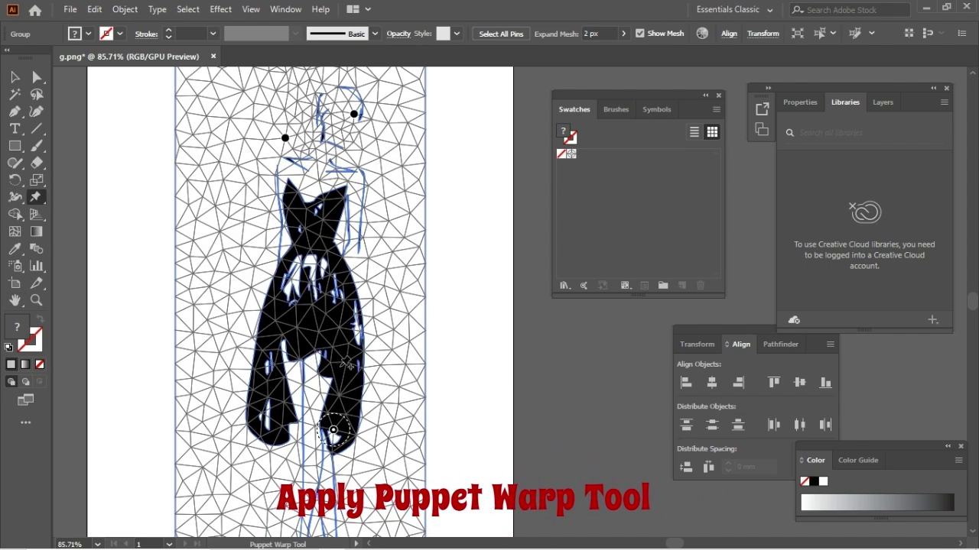
pyautogui.click(334, 430)
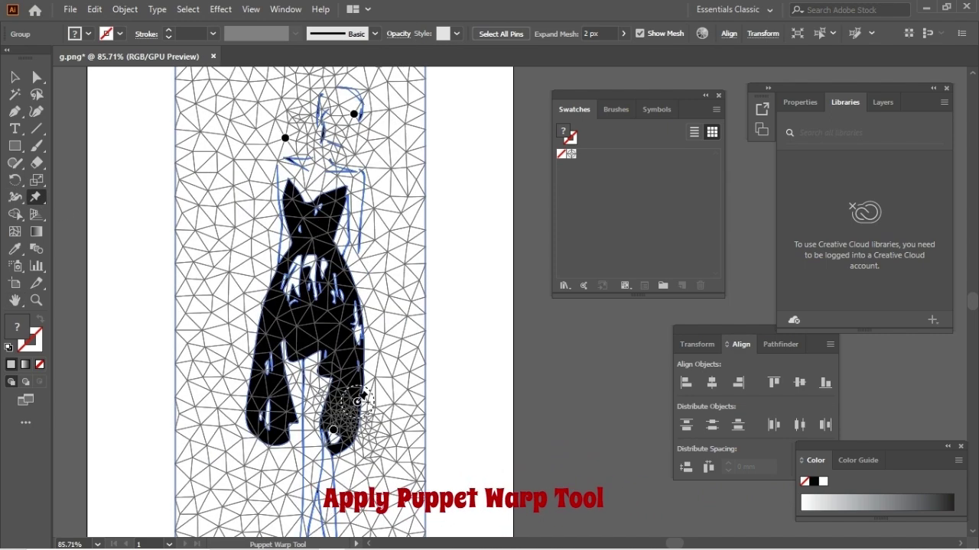
pyautogui.click(371, 403)
pyautogui.click(250, 425)
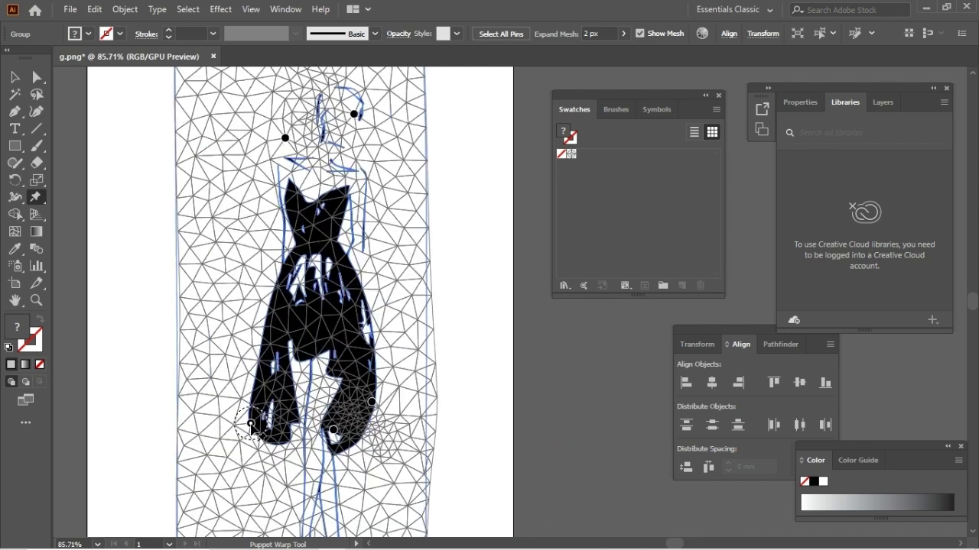
pyautogui.moveTo(250, 425); pyautogui.dragTo(218, 410)
pyautogui.moveTo(344, 379); pyautogui.dragTo(345, 396)
# Step: Pin the head and shift it left, pull the lower-left hem further out, then reselect the figure
pyautogui.scroll(2, 345, 396)
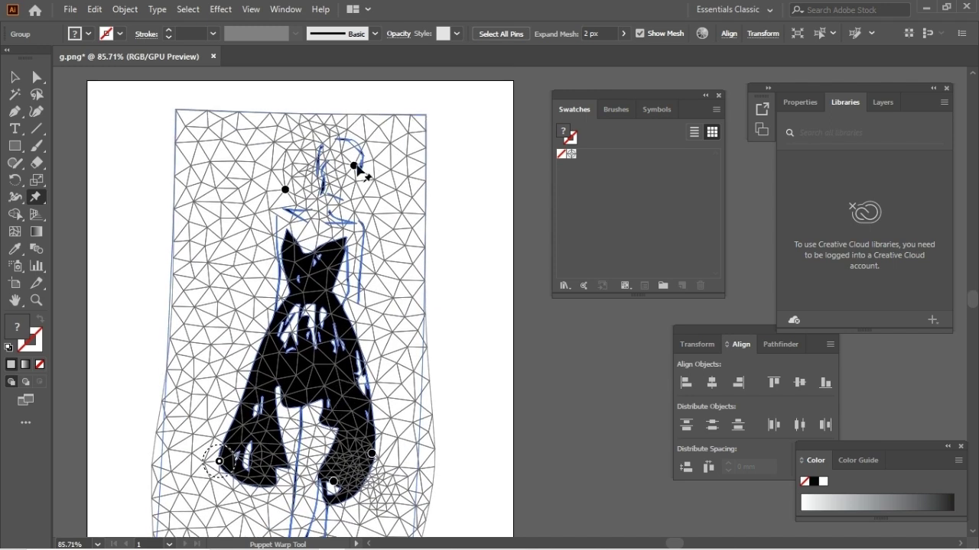
pyautogui.click(334, 145)
pyautogui.moveTo(333, 145)
pyautogui.mouseDown()
pyautogui.moveTo(314, 150)
pyautogui.moveTo(349, 163)
pyautogui.moveTo(299, 146)
pyautogui.moveTo(327, 152)
pyautogui.mouseUp()
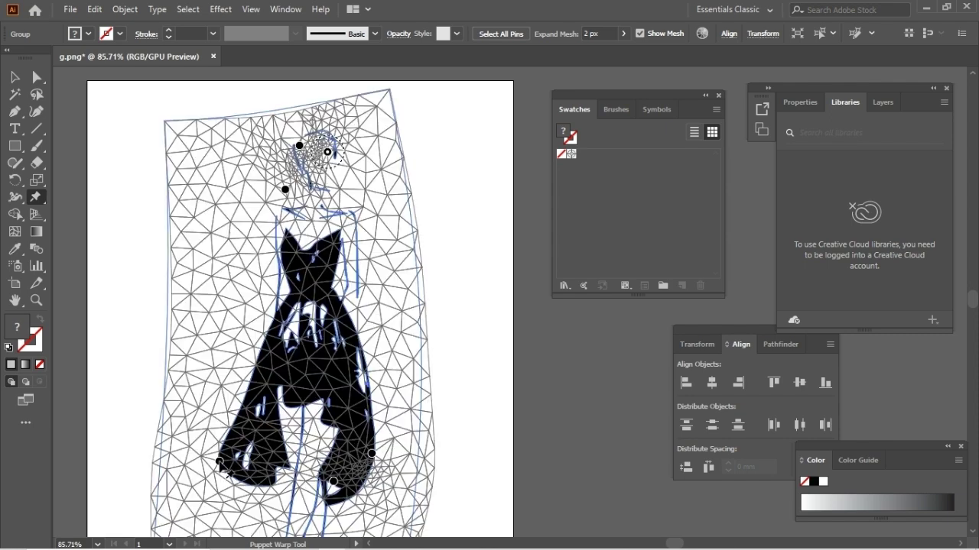
pyautogui.moveTo(220, 461); pyautogui.dragTo(205, 457)
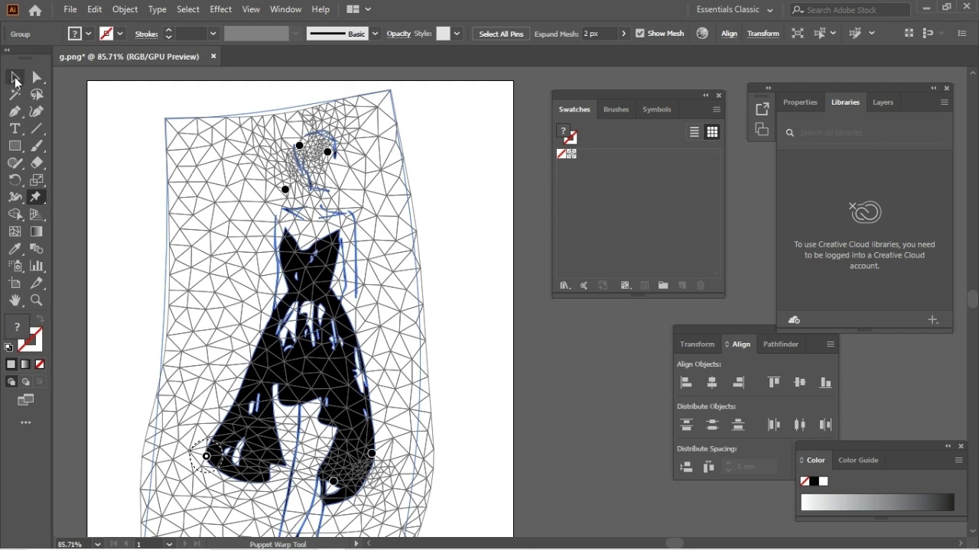
pyautogui.click(14, 78)
pyautogui.click(484, 311)
pyautogui.click(344, 384)
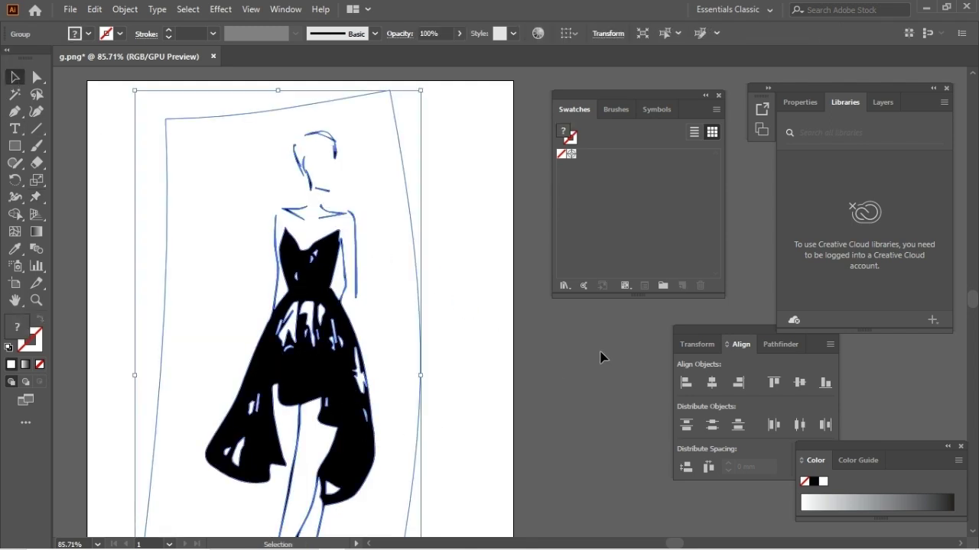
# Step: Load the fractional-repeat swatch library and test its pattern on the figure, then undo
pyautogui.click(564, 285)
pyautogui.moveTo(641, 520)
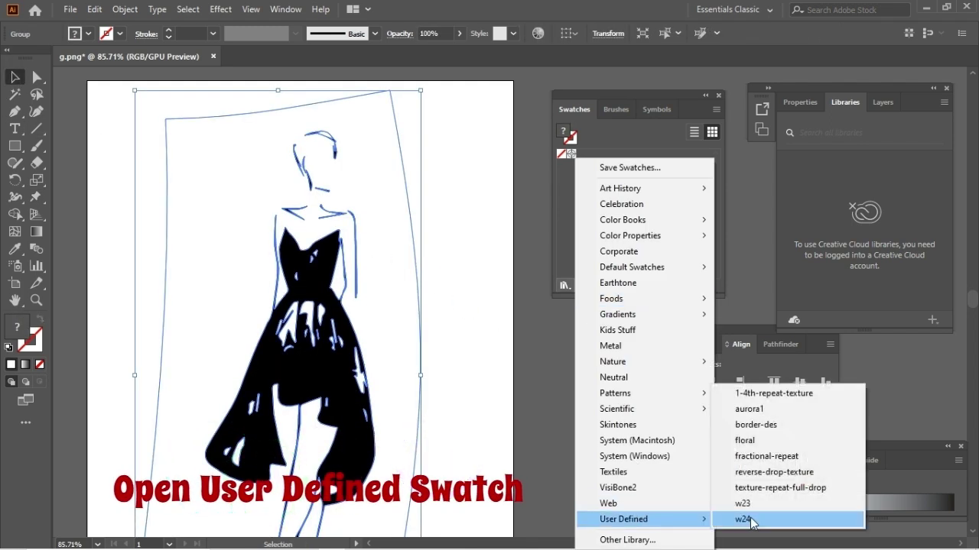
pyautogui.click(759, 456)
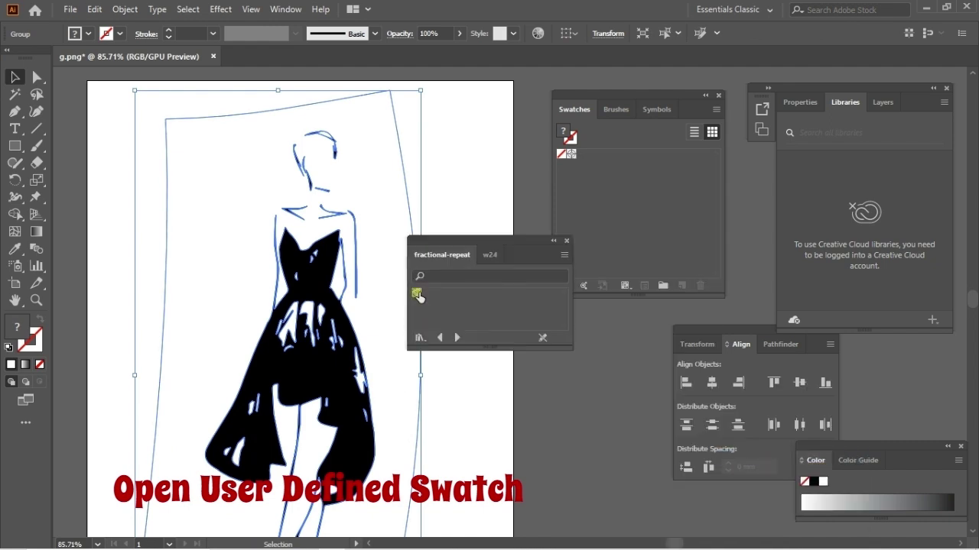
pyautogui.click(417, 294)
pyautogui.hotkey('ctrl', 'z')
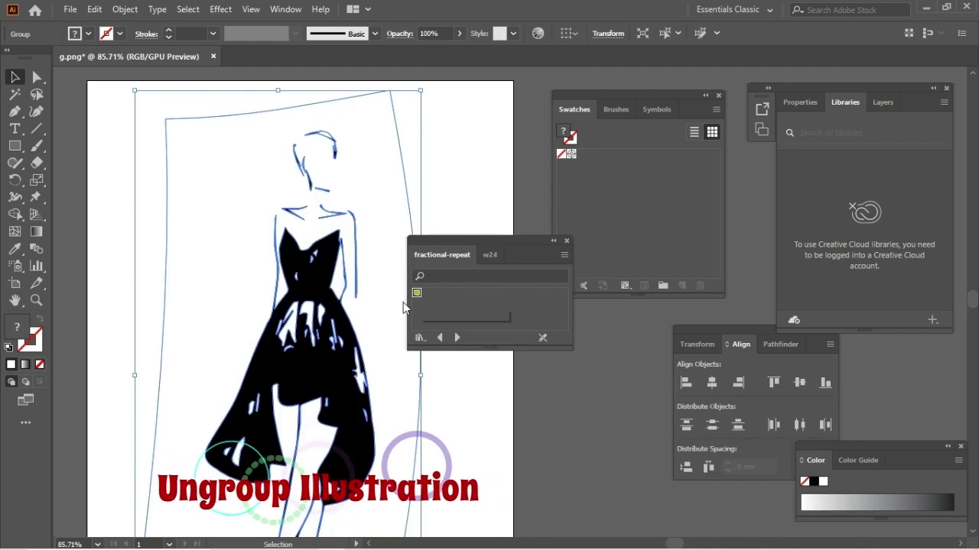
# Step: Ungroup the traced figure and fill only the dress with the green paisley pattern
pyautogui.rightClick(311, 292)
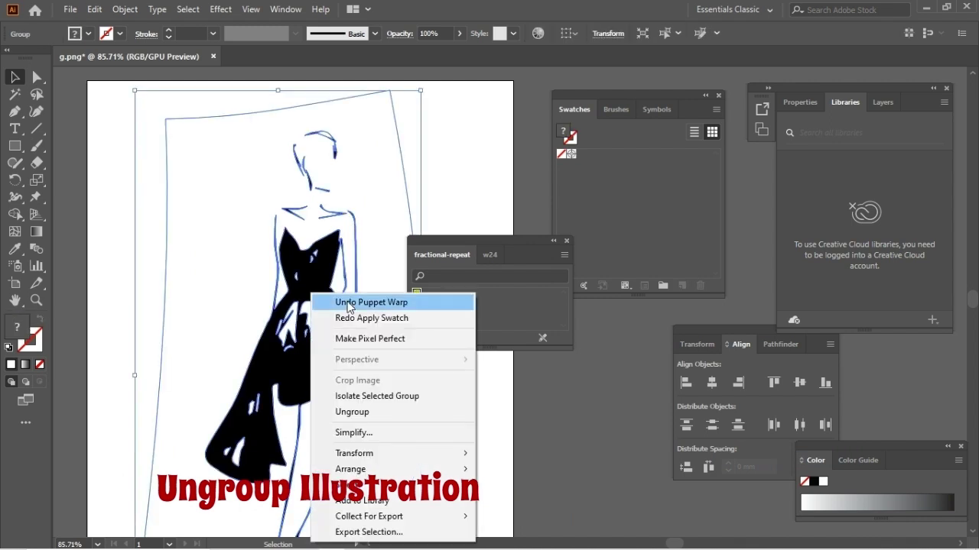
pyautogui.click(359, 413)
pyautogui.click(456, 424)
pyautogui.click(334, 382)
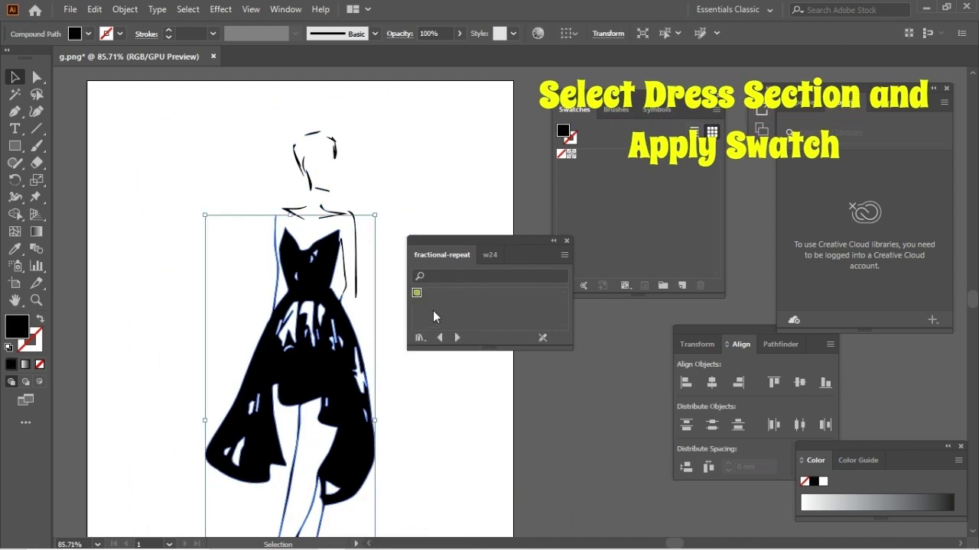
pyautogui.click(416, 293)
pyautogui.click(481, 418)
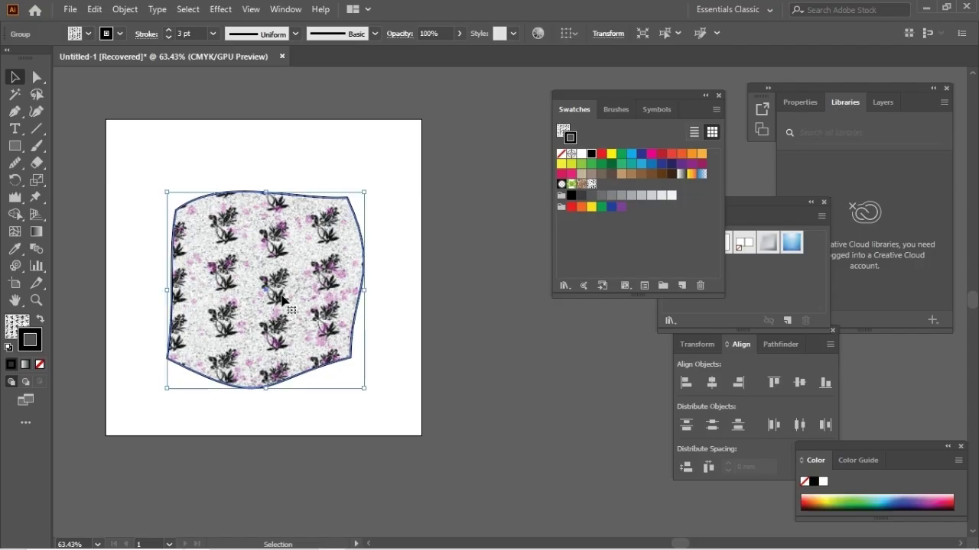
# Step: Delete the warped pattern shape and draw a new floral-pattern rectangle in its place
pyautogui.press('Delete')
pyautogui.press('m')
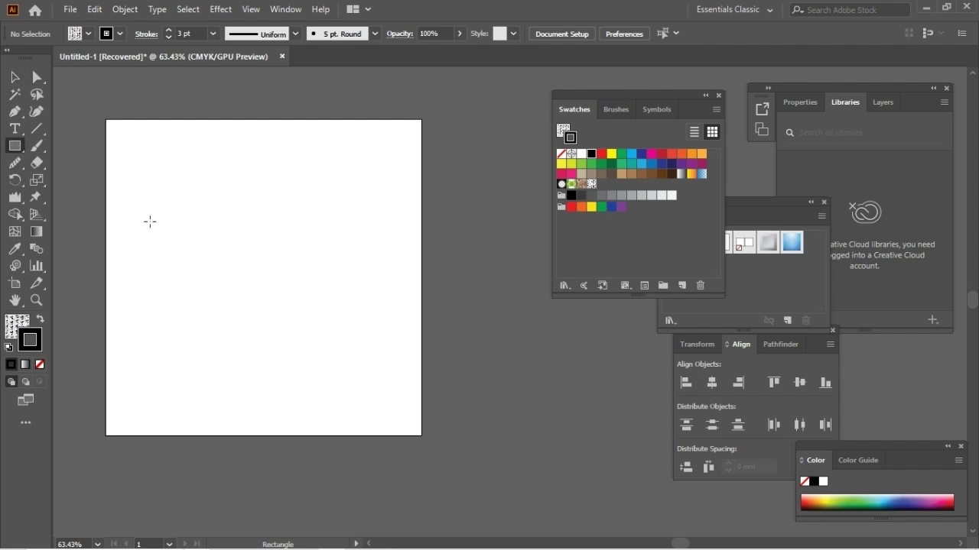
pyautogui.moveTo(163, 184); pyautogui.dragTo(341, 343)
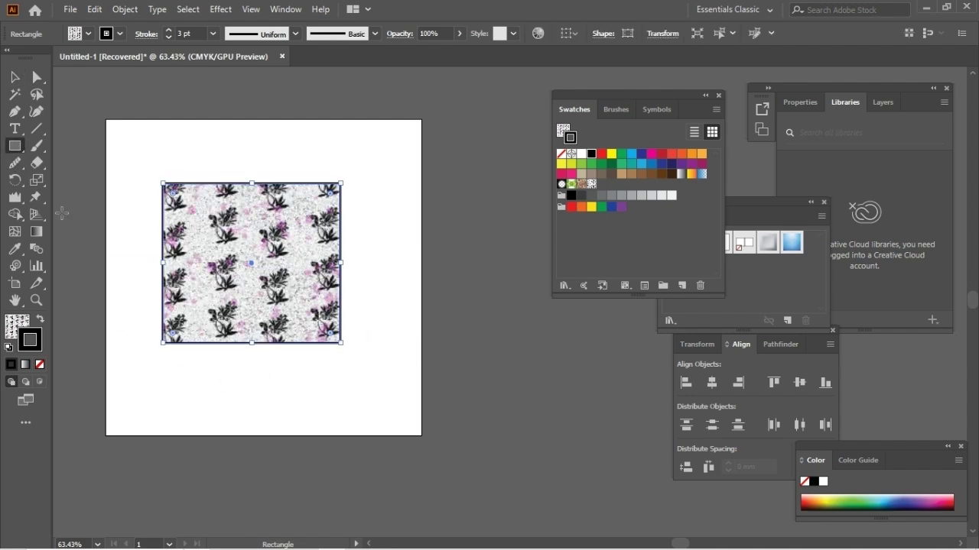
# Step: Use Free Transform's Perspective and Free Distort to drag the rectangle corners into a slanted quadrilateral
pyautogui.moveTo(42, 198); pyautogui.dragTo(76, 195)
pyautogui.click(102, 175)
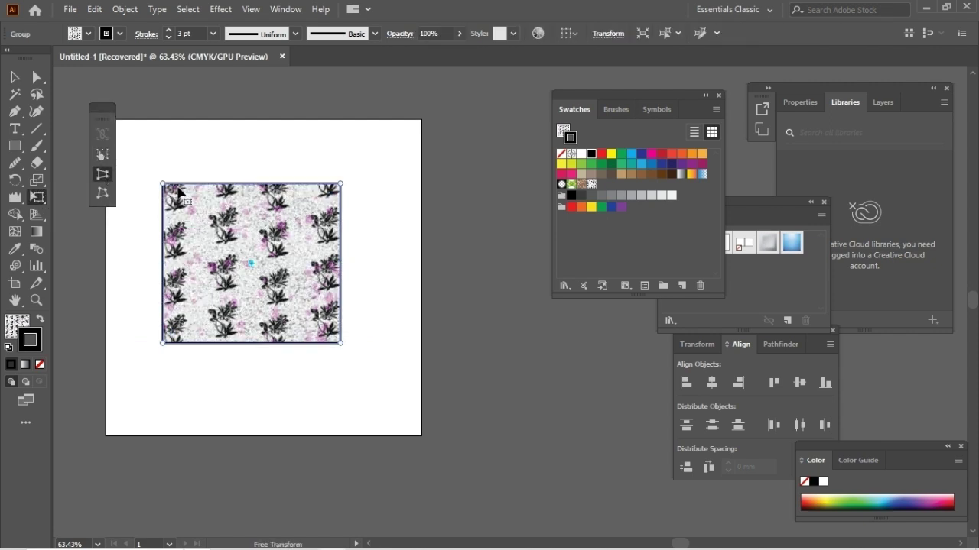
pyautogui.moveTo(167, 192); pyautogui.dragTo(163, 151)
pyautogui.click(103, 193)
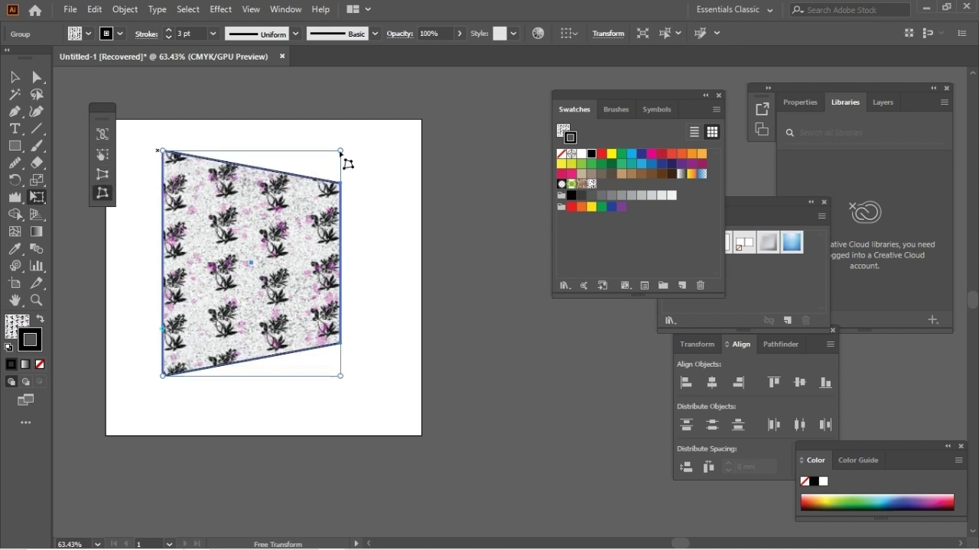
pyautogui.moveTo(342, 153); pyautogui.dragTo(374, 229)
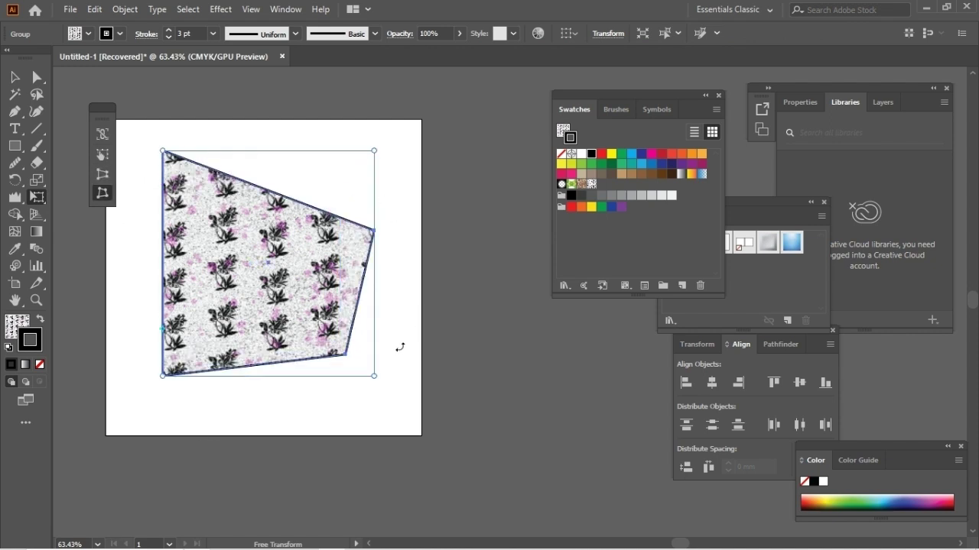
pyautogui.moveTo(378, 377); pyautogui.dragTo(369, 315)
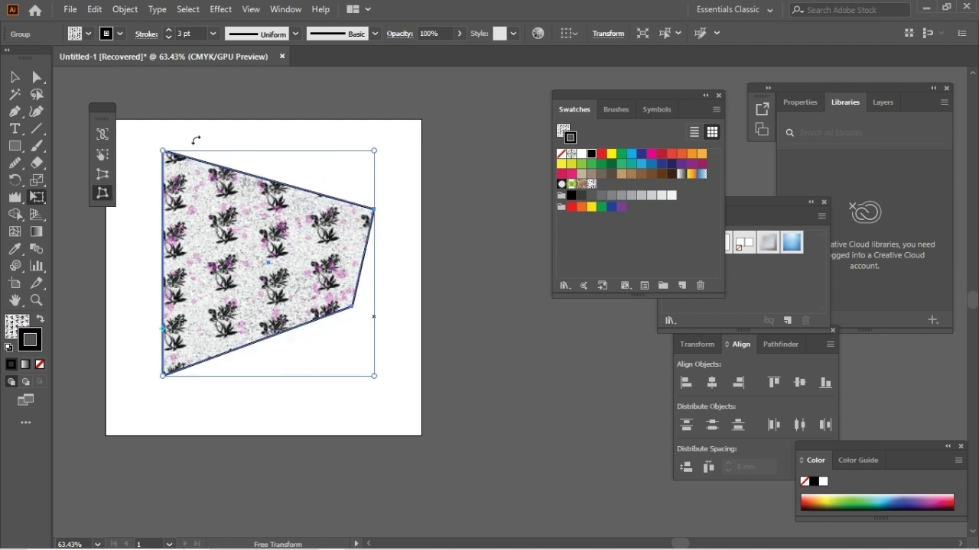
pyautogui.moveTo(162, 150); pyautogui.dragTo(186, 200)
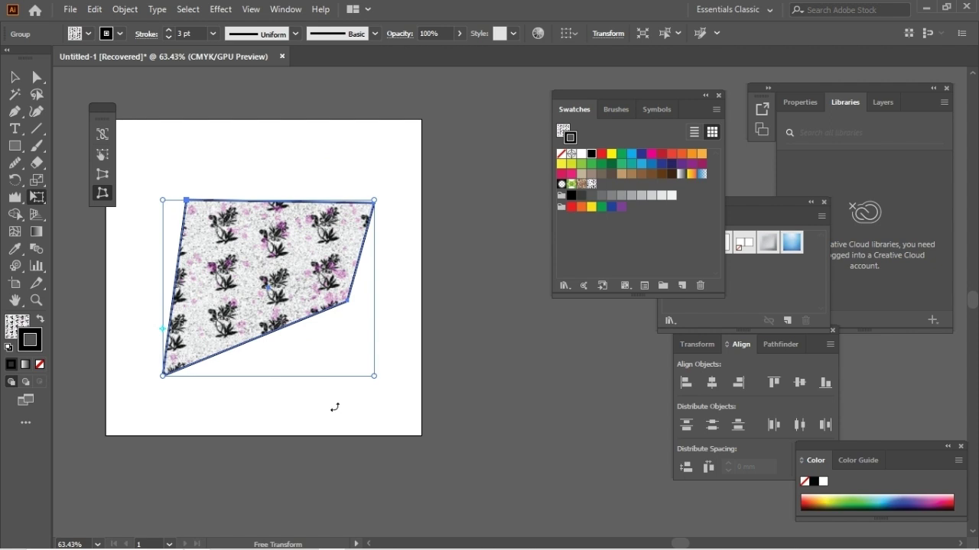